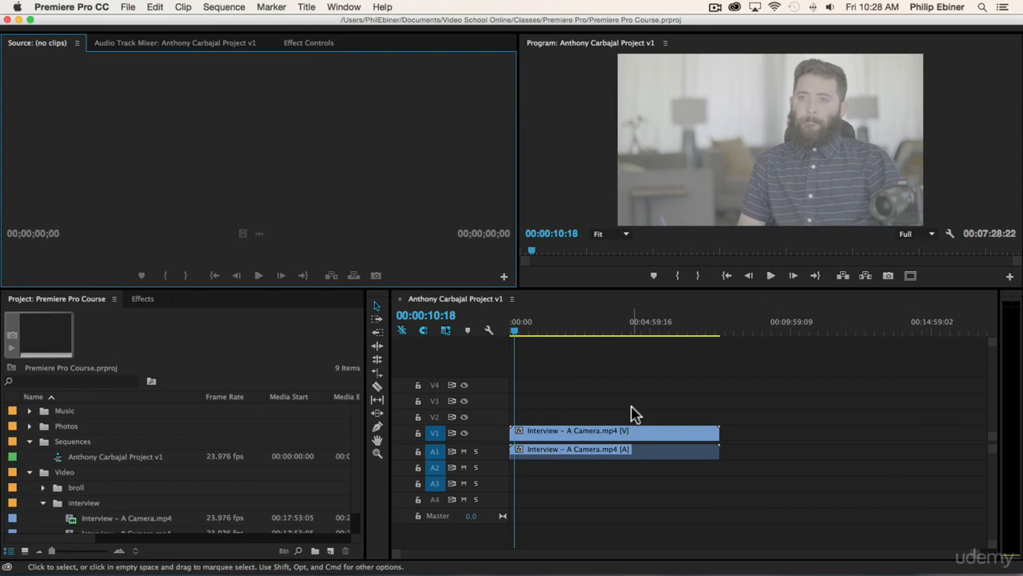
Step: Add the Interview – B Camera.mp4 clip to the sequence on V1 and A1, shortly after the A Camera clip's end
scroll(160, 451, down, 1)
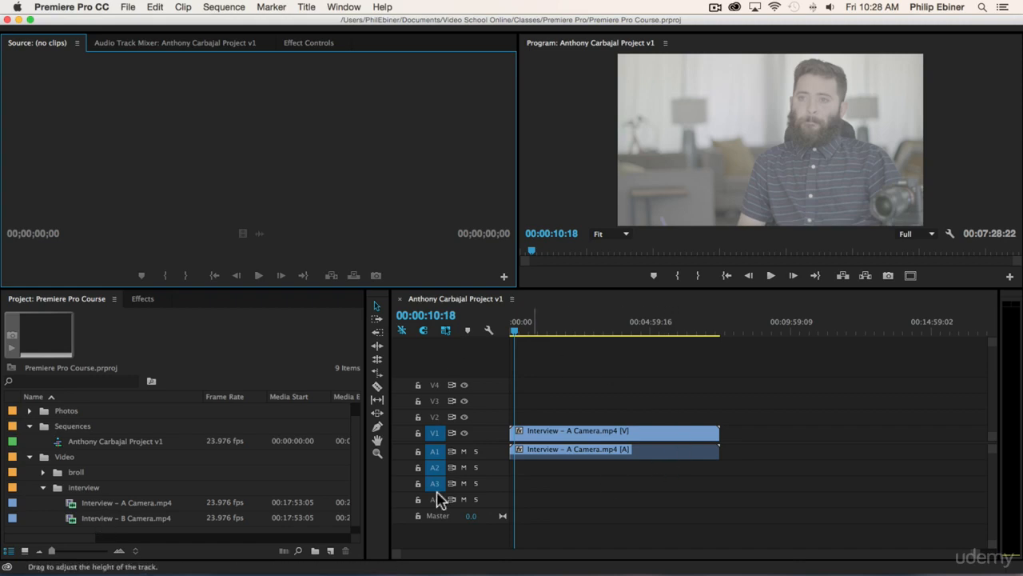
click(132, 519)
drag(132, 520, 548, 371)
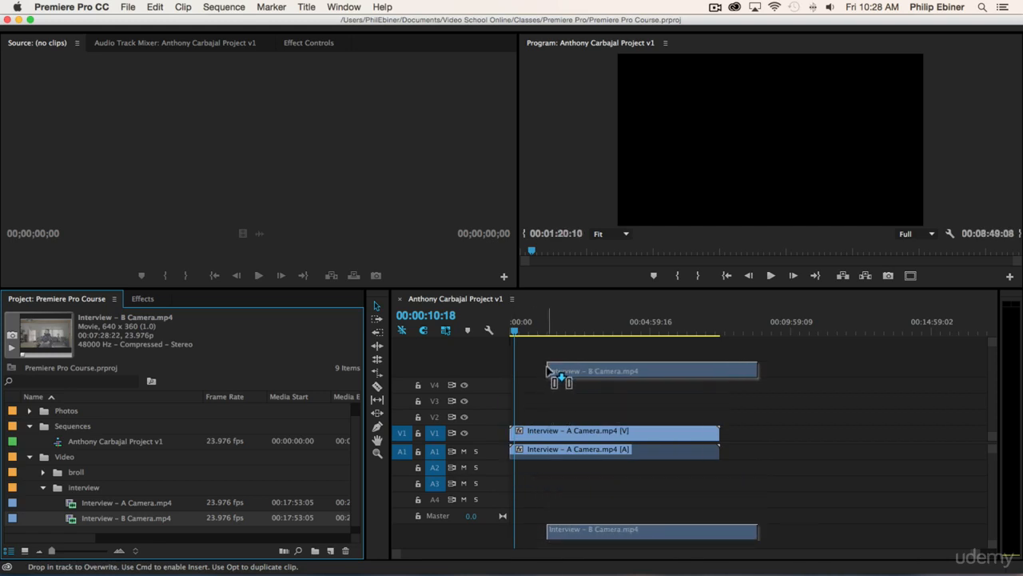
drag(548, 371, 734, 436)
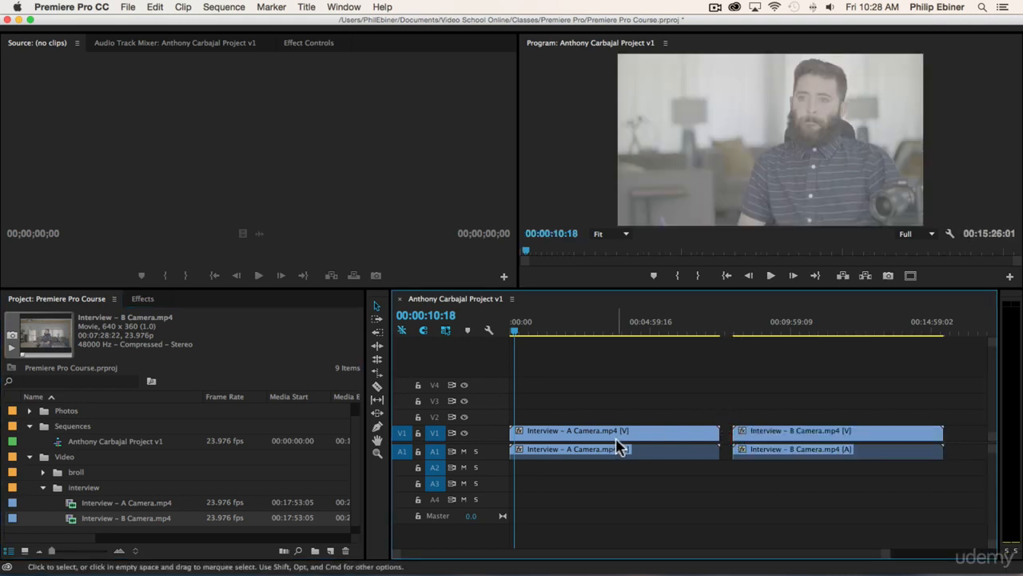
Step: Move the A Camera clip's video to V2 and audio to A2, and slide the B Camera clip beneath it on V1 and A1
click(595, 438)
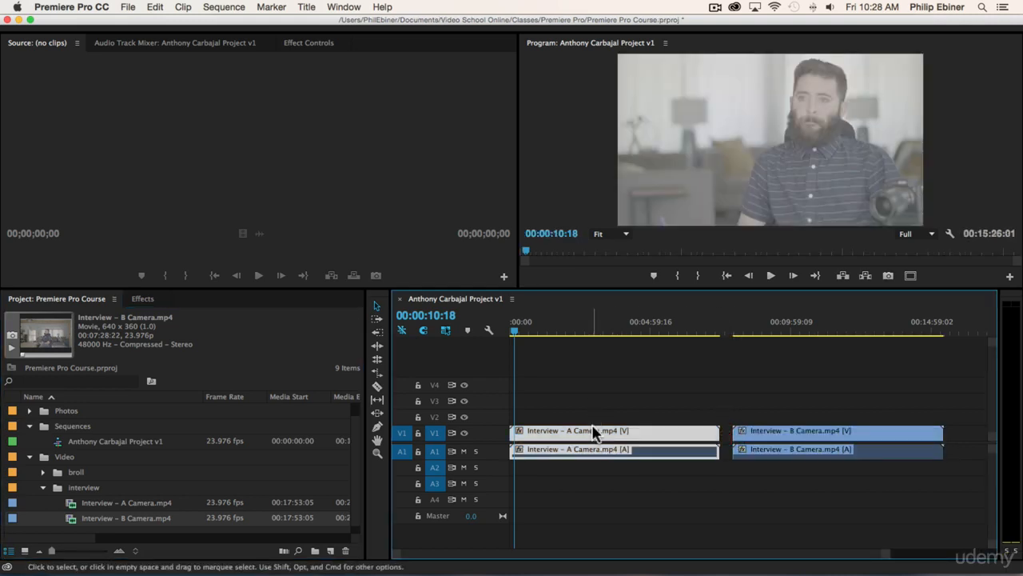
drag(588, 430, 589, 415)
drag(550, 452, 552, 468)
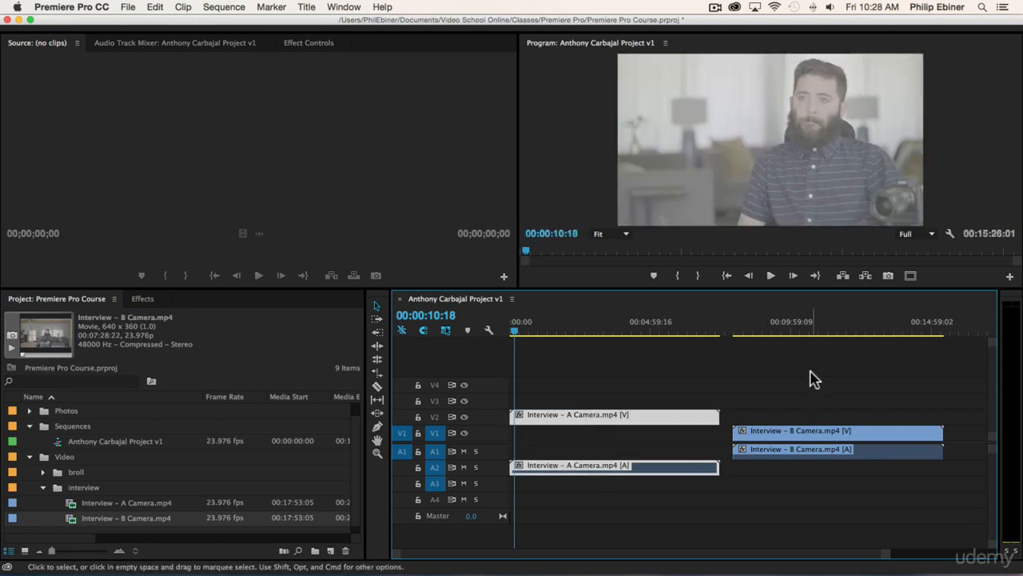
click(766, 430)
drag(797, 426, 593, 436)
Step: Compare both camera angles at about 00:00:49:02 by hiding and showing video track V2
click(533, 323)
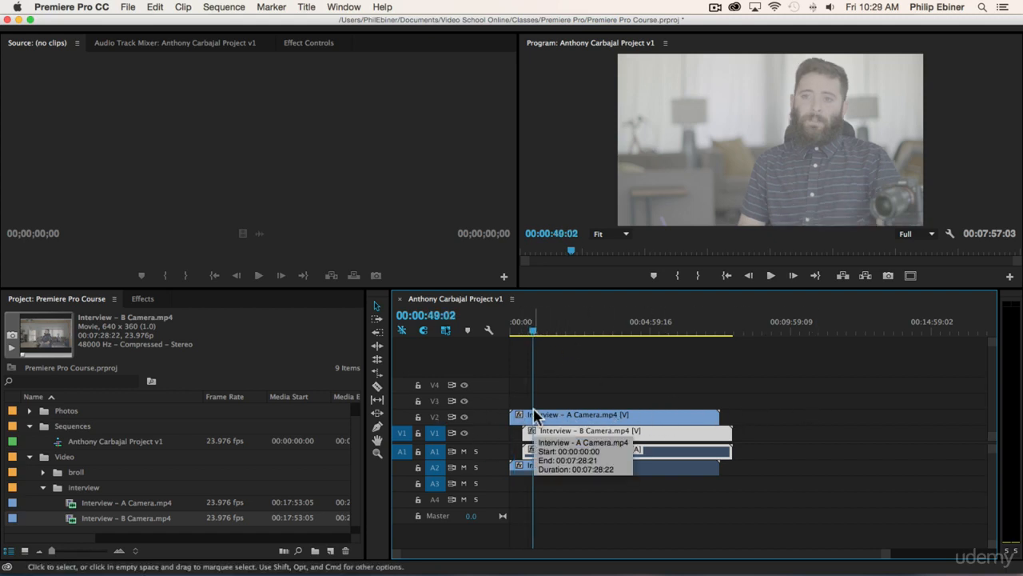
click(465, 417)
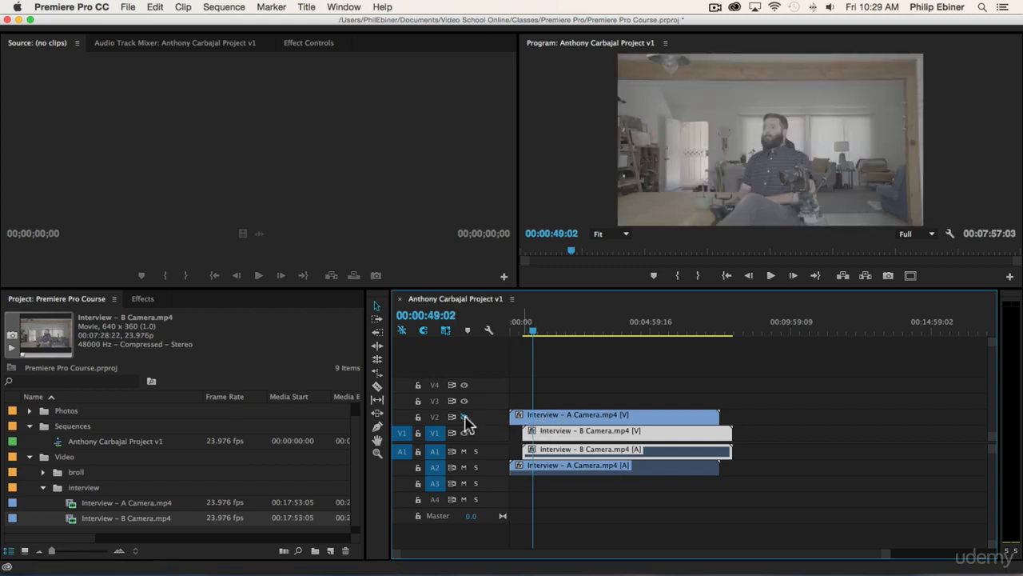
click(464, 417)
click(464, 417)
click(465, 416)
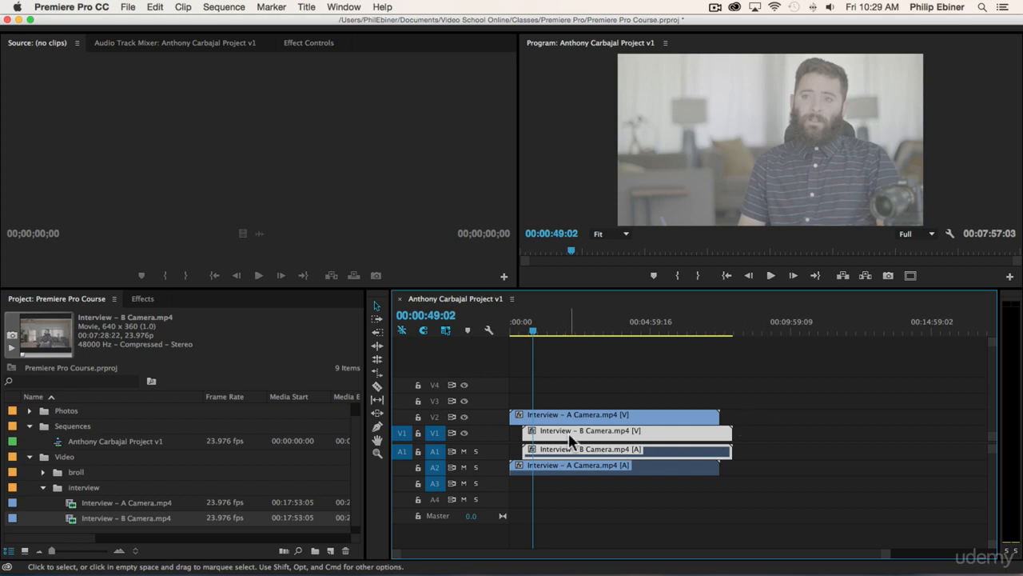
Step: Expand audio tracks A1 and A2 to display the waveforms of both interview clips
click(536, 428)
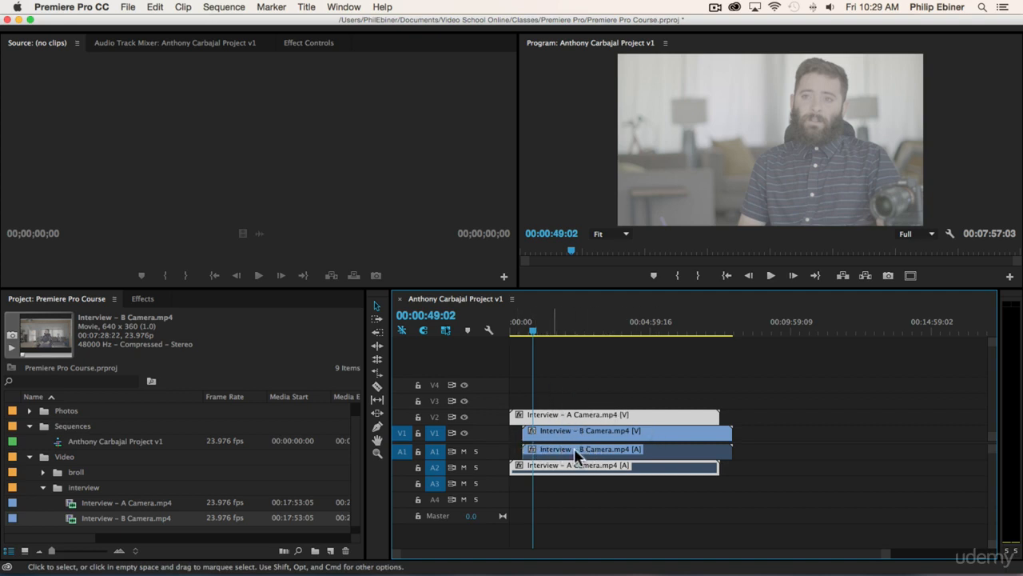
key(=)
key(=)
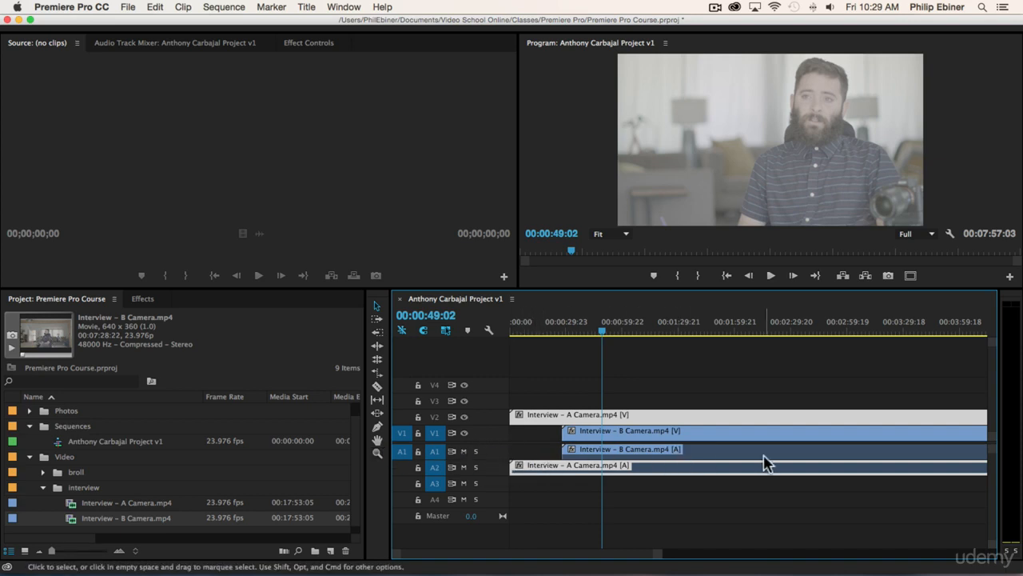
double_click(491, 457)
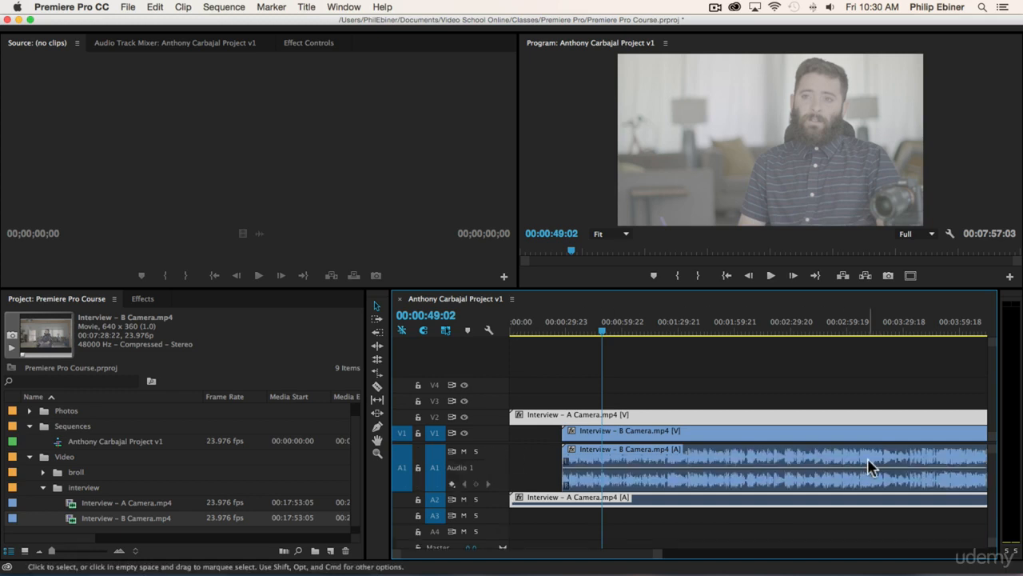
click(524, 362)
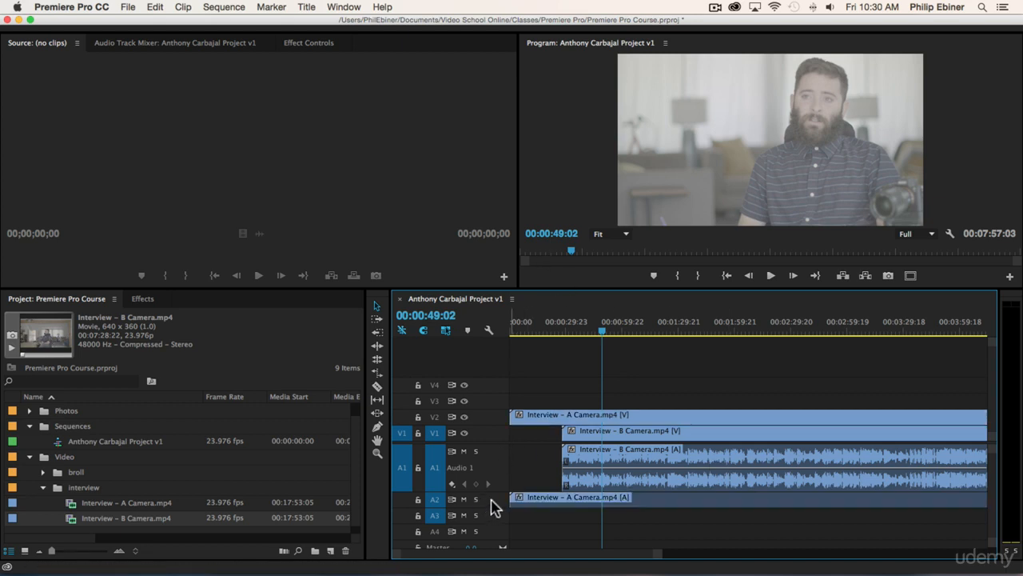
drag(489, 507, 488, 540)
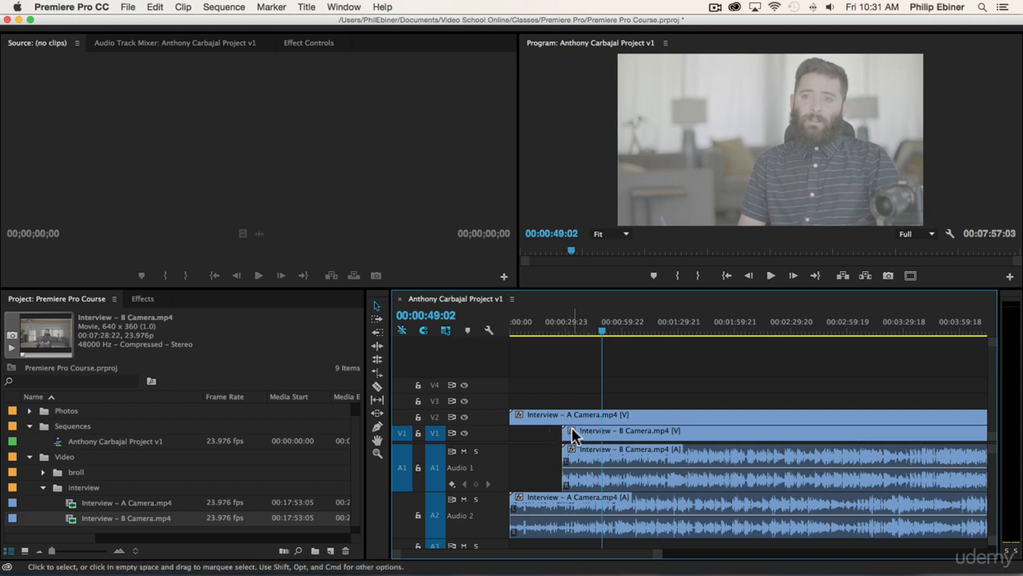
Step: Return the playhead to the sequence start and move the B Camera clip to begin there, lined up with the A Camera clip
drag(520, 323, 492, 325)
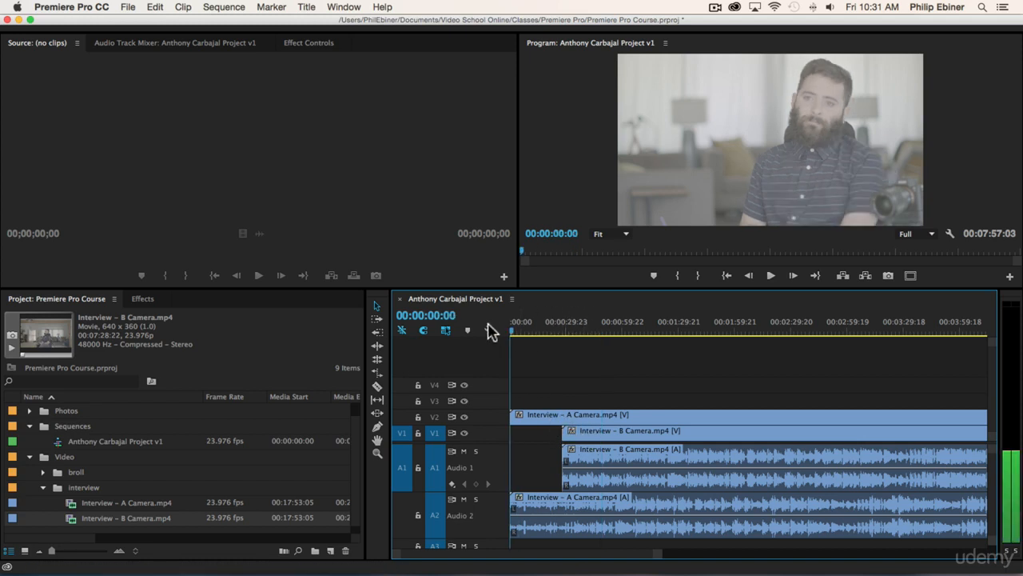
drag(597, 430, 578, 398)
Step: Play the sequence from the start to about 00:00:06:07, comparing the two clips' audio and waveforms
key(equal)
key(equal)
key(equal)
key(equal)
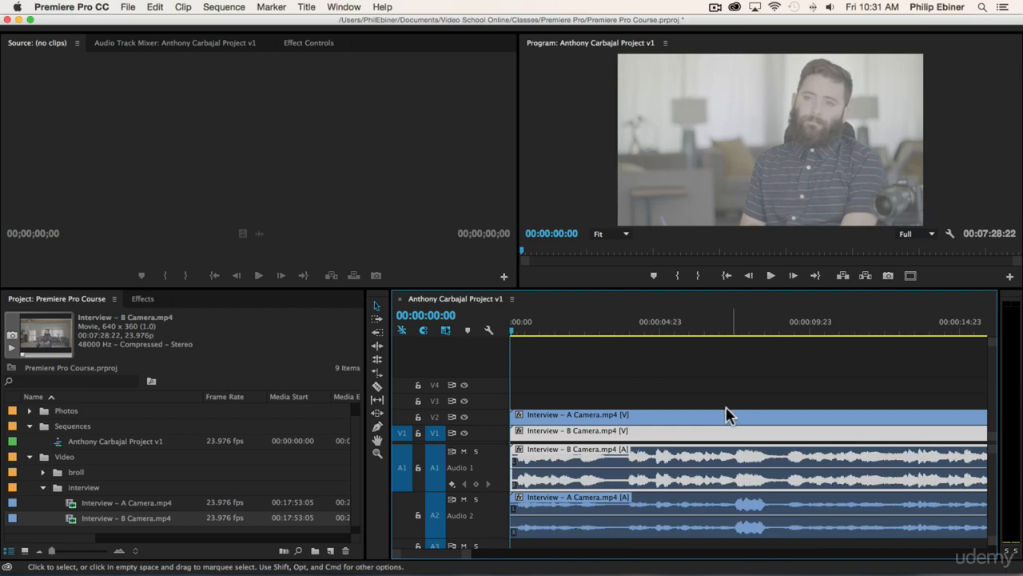
key(equal)
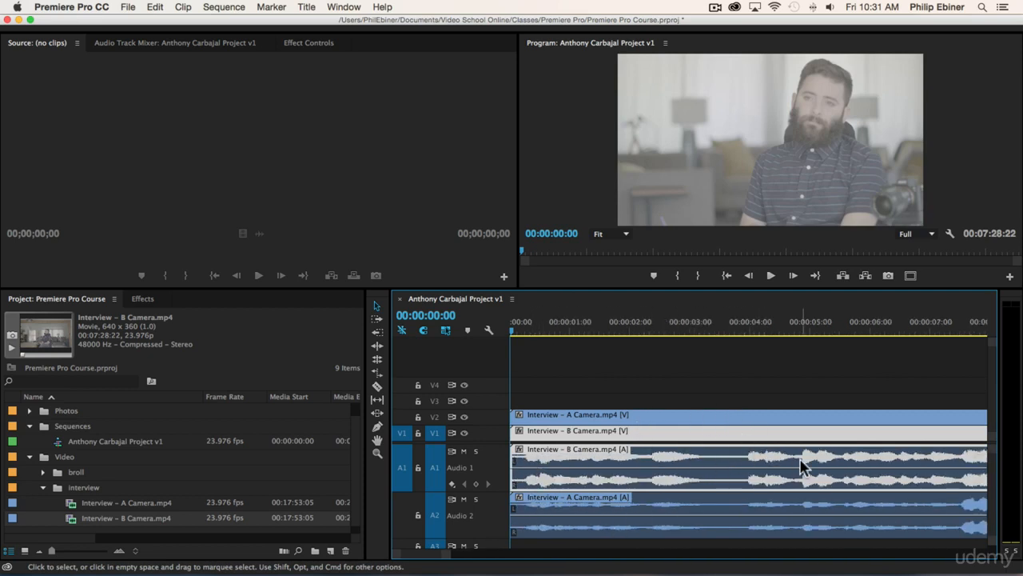
key(space)
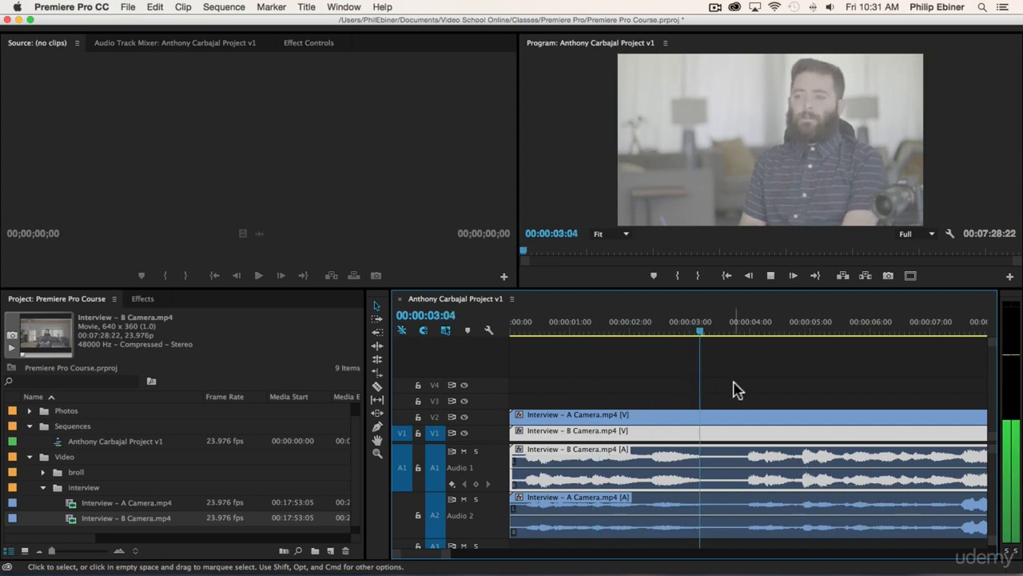
key(minus)
key(minus)
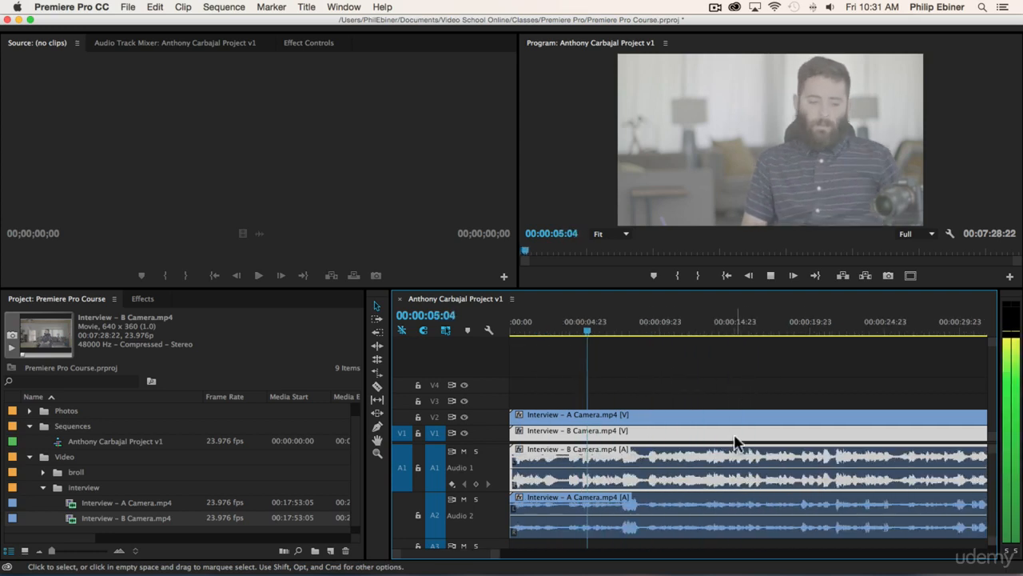
key(space)
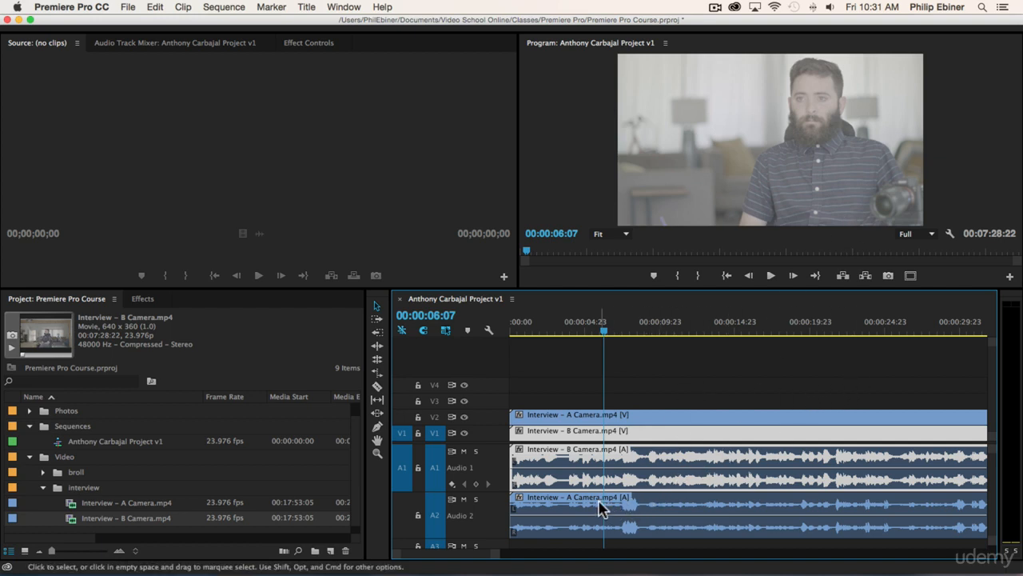
Step: Shift the B Camera clip later on V1 and A1 so it starts about 3.6 seconds into the sequence
click(681, 377)
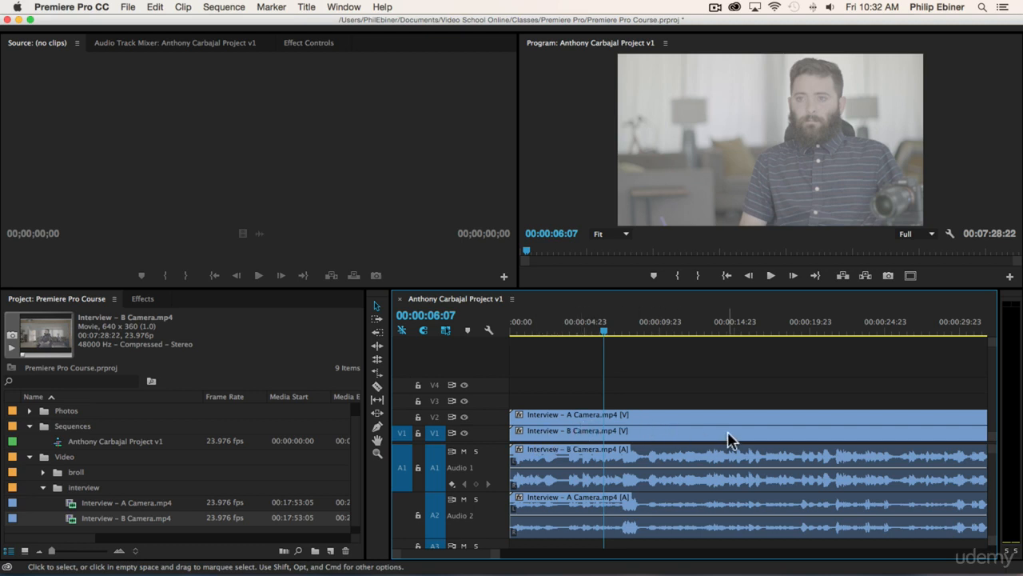
key(minus)
key(minus)
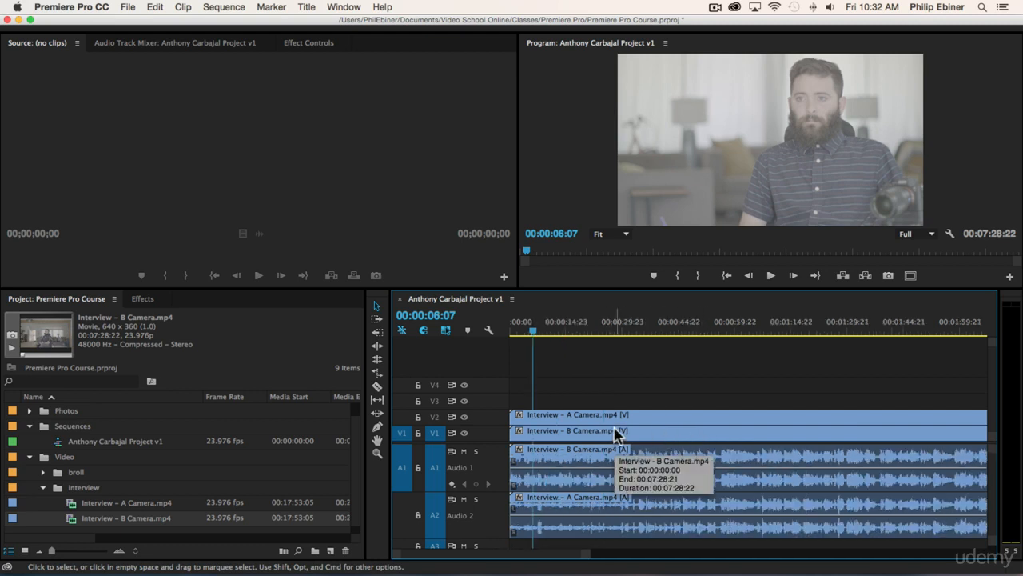
key(=)
key(=)
key(=)
key(=)
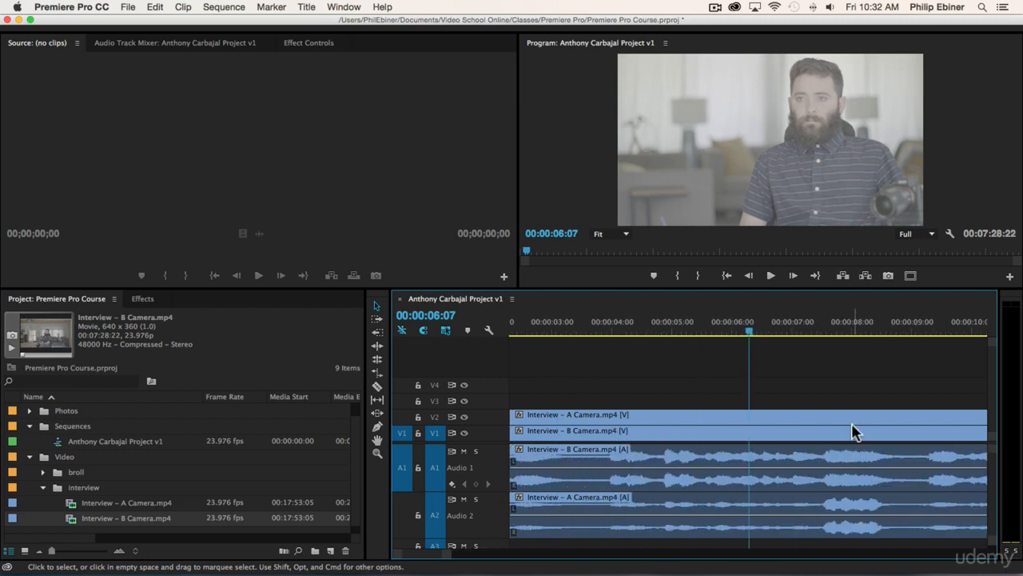
key(=)
mouse_move(790, 437)
mouse_down()
mouse_move(820, 436)
mouse_move(749, 434)
mouse_move(771, 438)
mouse_up()
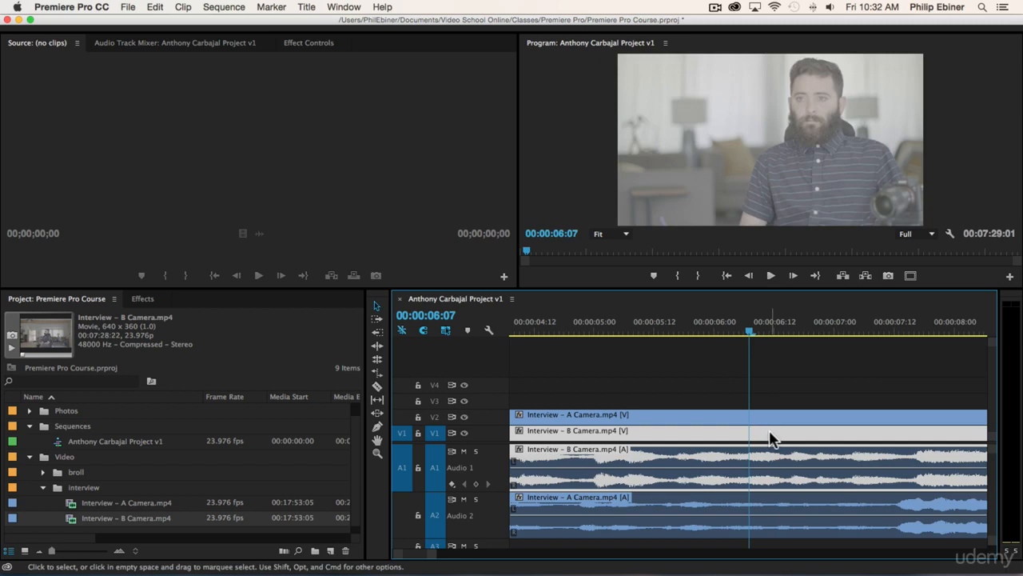
key(minus)
key(minus)
key(minus)
drag(660, 425, 677, 439)
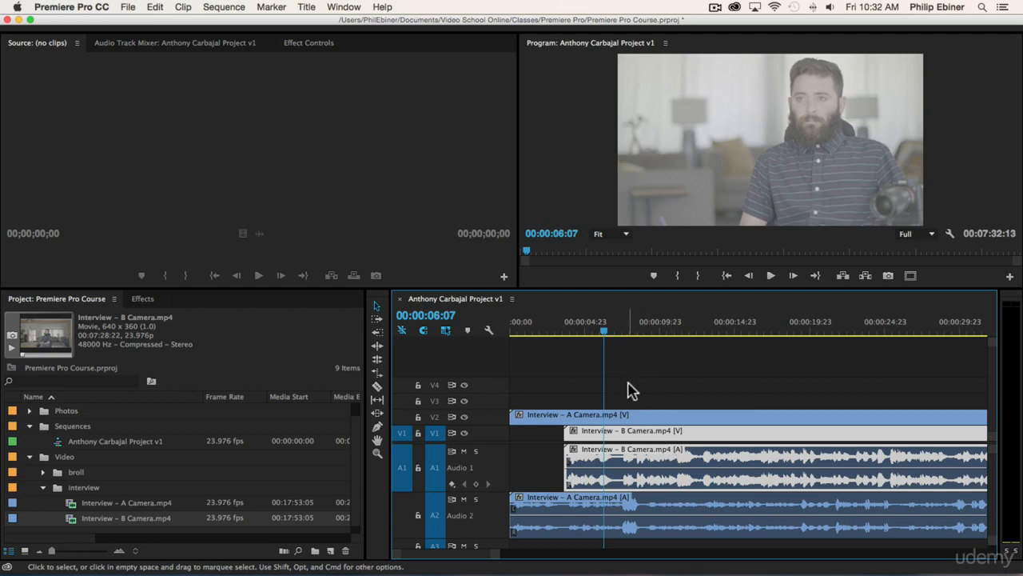
click(588, 392)
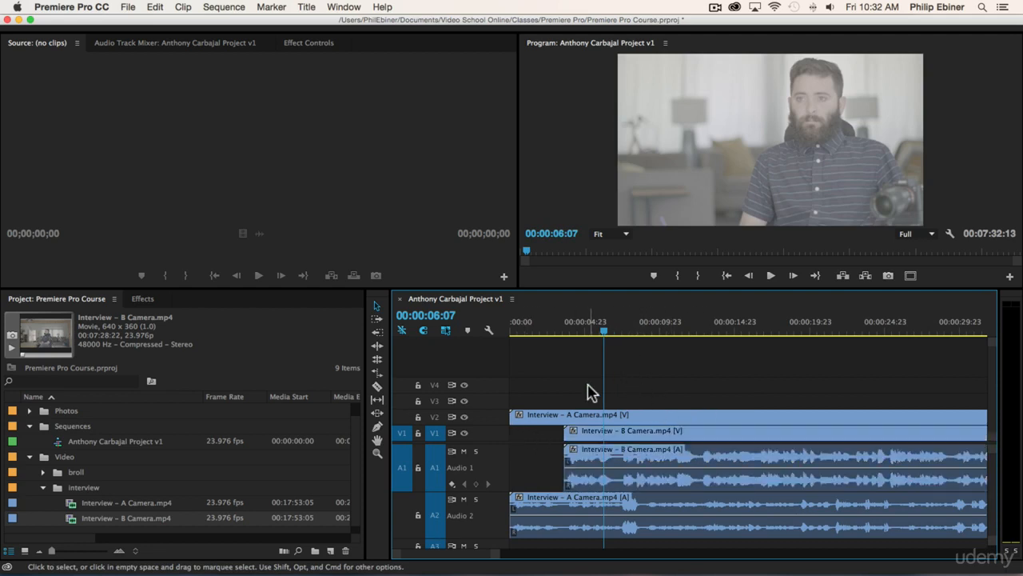
Step: Synchronize the A Camera and B Camera clips by audio, using the Mix Down track channel
key(minus)
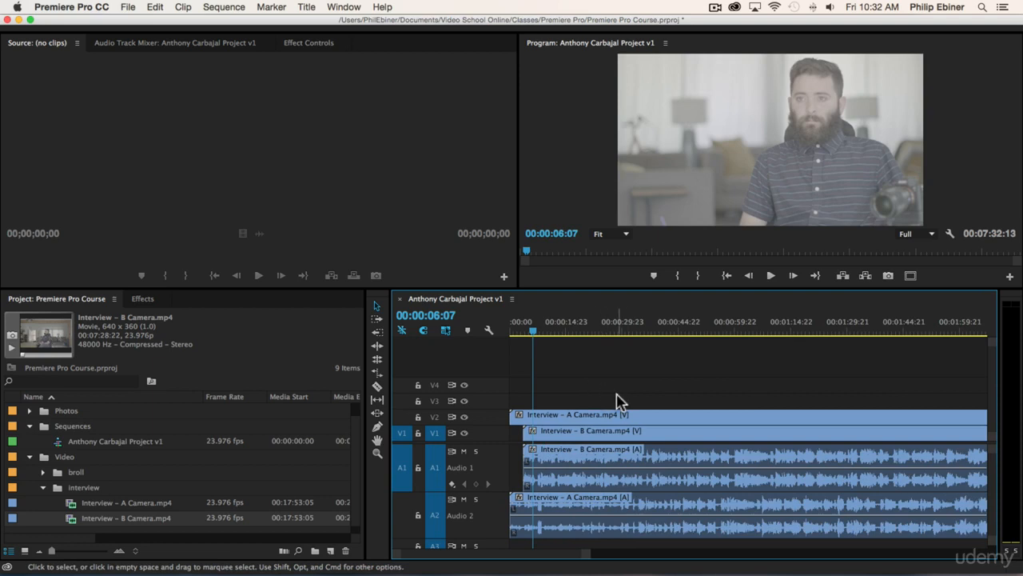
key(backslash)
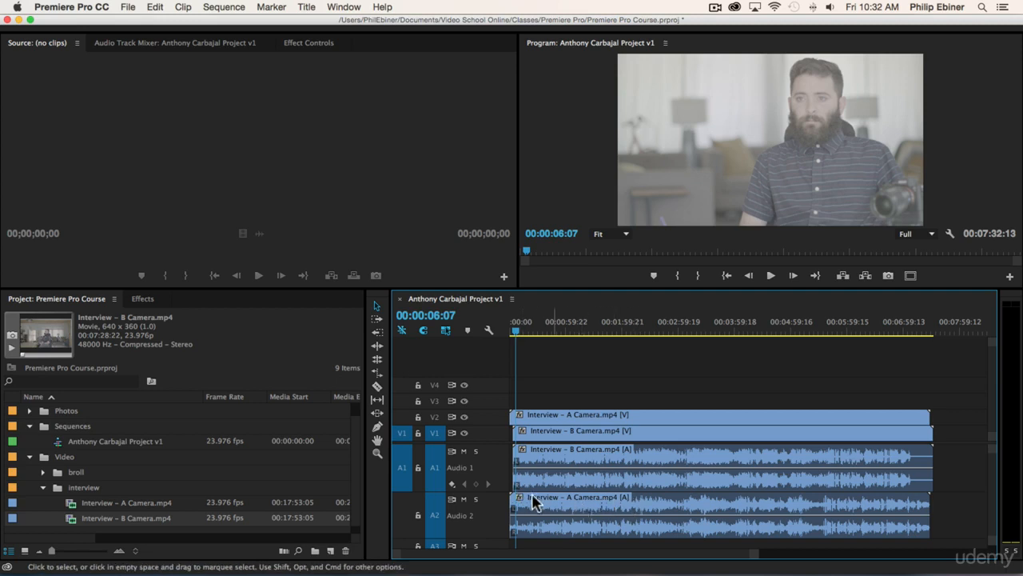
drag(647, 398, 665, 491)
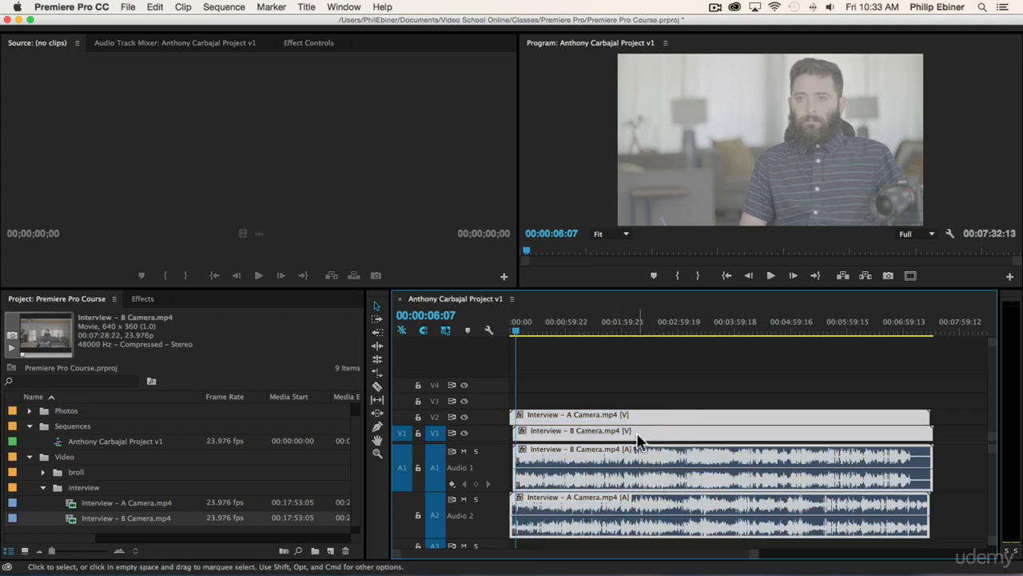
right_click(639, 440)
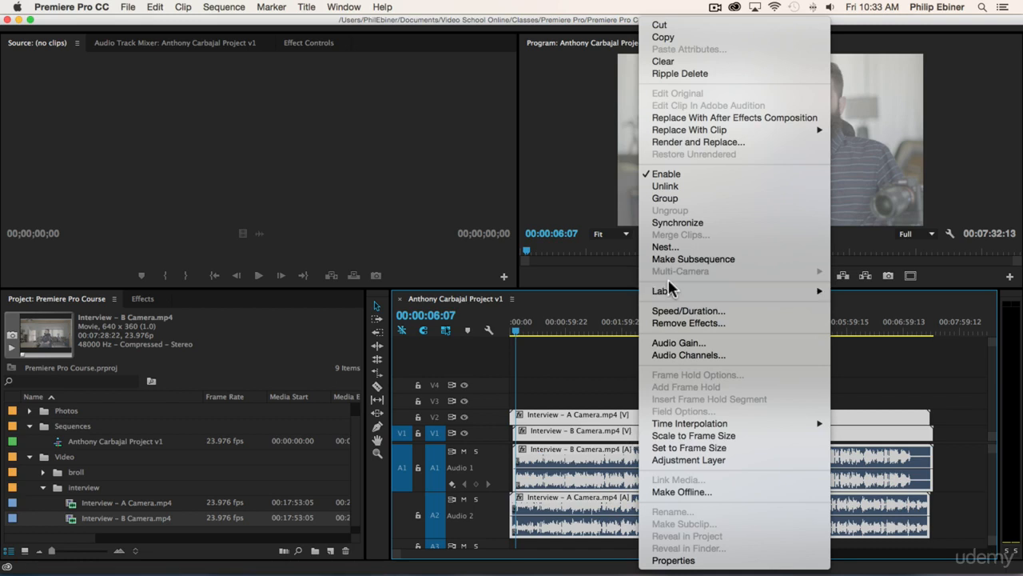
click(676, 222)
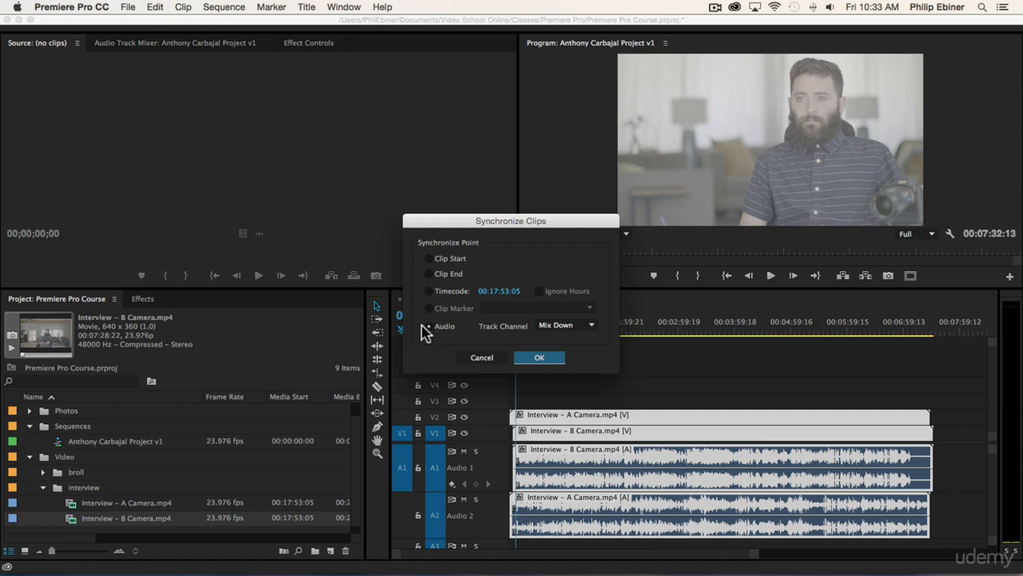
click(557, 330)
click(502, 342)
click(539, 357)
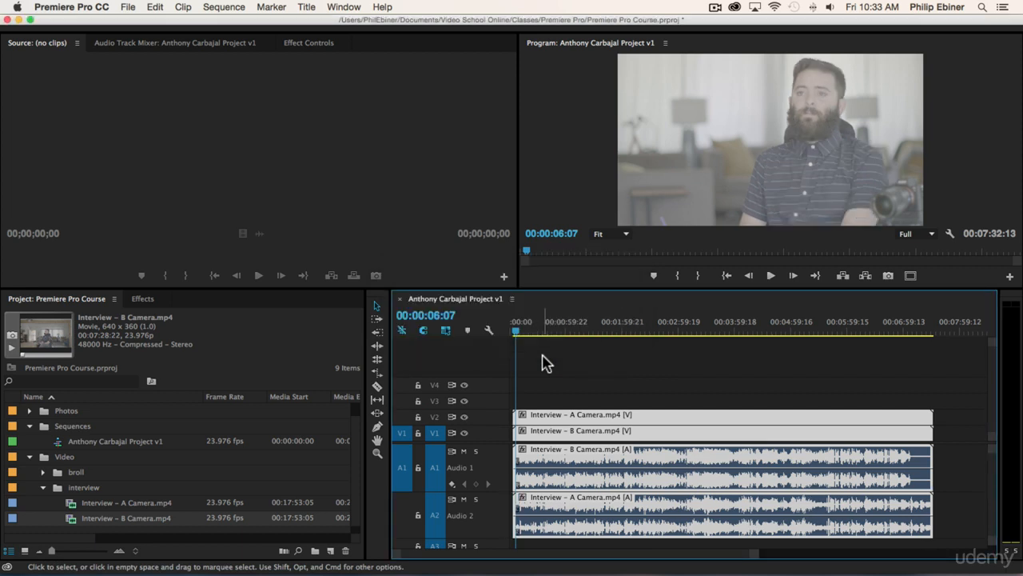
Step: Examine the waveforms of the synchronized clips on A1 and A2 at several zoom levels to check their alignment
key(=)
key(=)
key(=)
key(=)
key(=)
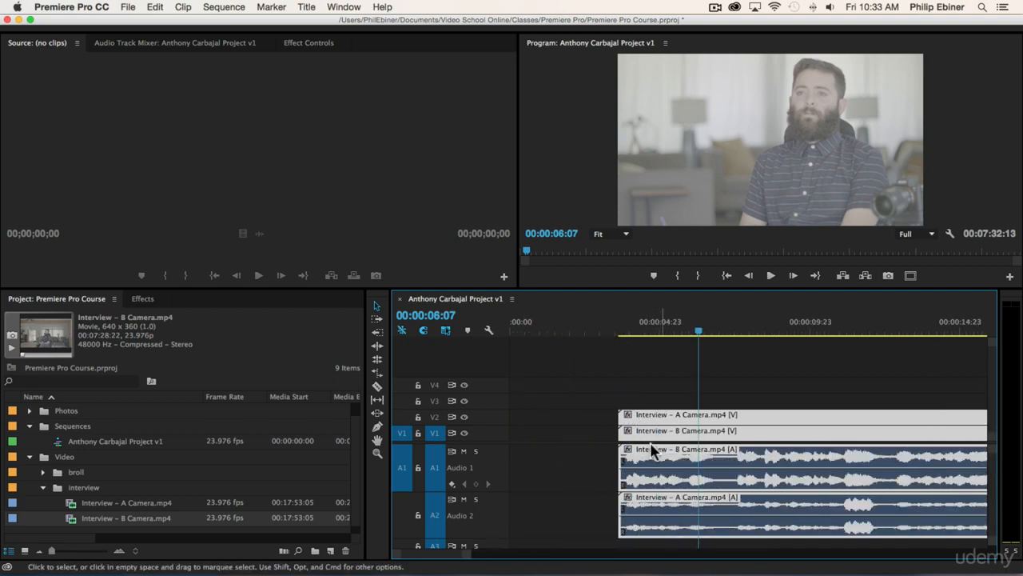
key(-)
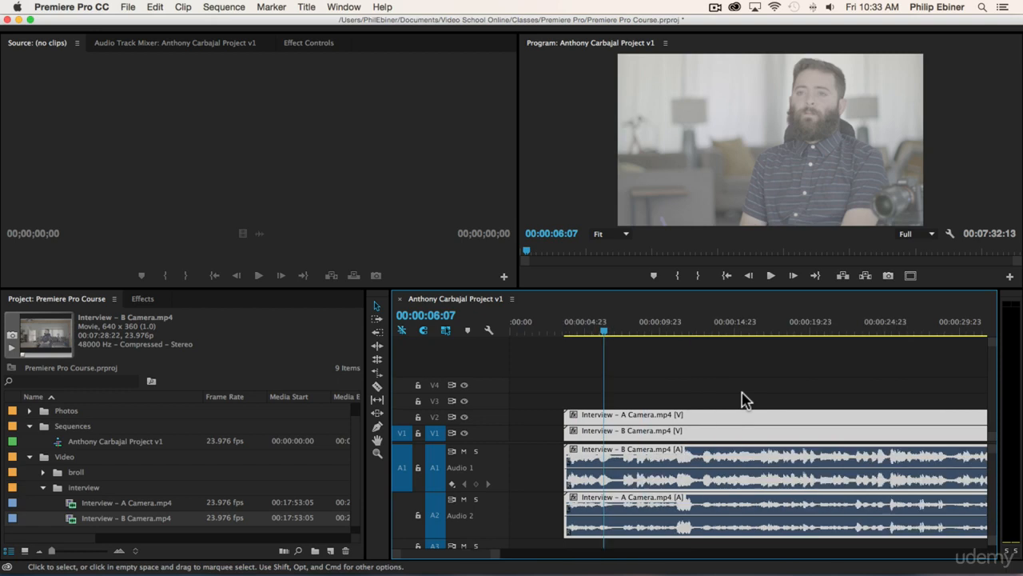
key(-)
key(super+s)
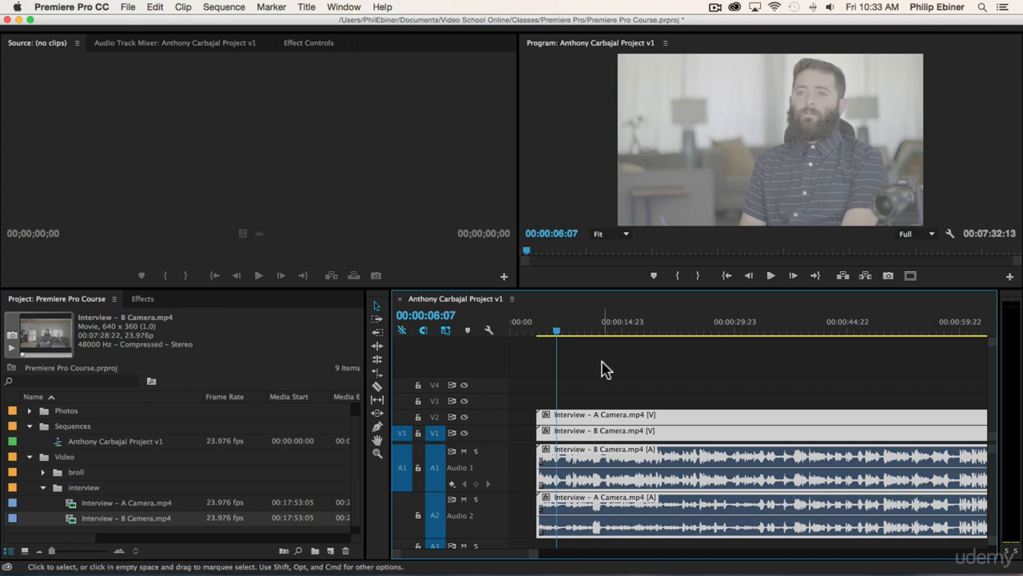
key(-)
key(-)
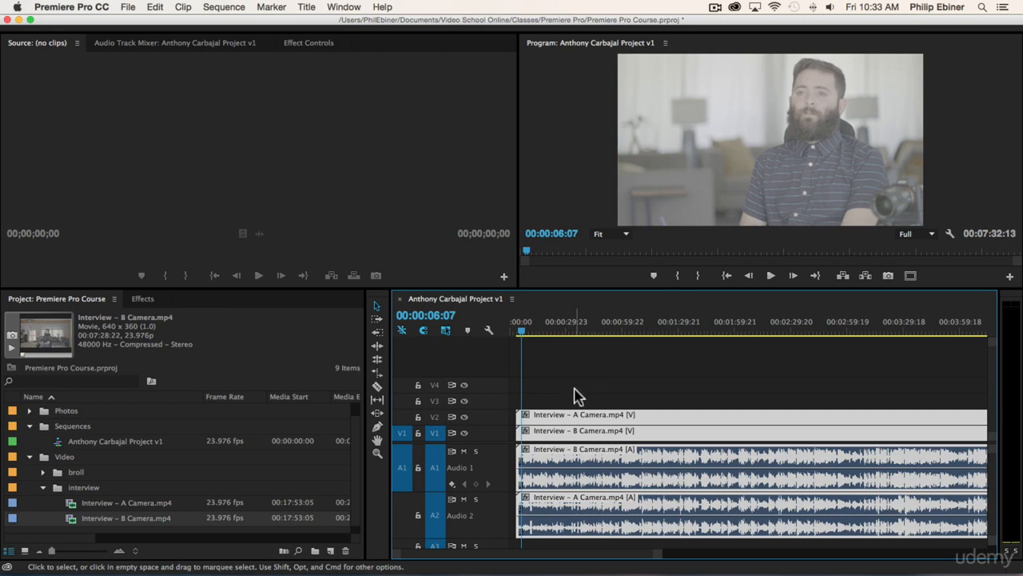
Step: Move the synchronized A Camera and B Camera clips together to the start of the sequence and return the playhead to 00:00:00:00
scroll(543, 421, down, 1)
drag(549, 420, 491, 423)
key(=)
key(=)
key(=)
drag(589, 418, 521, 426)
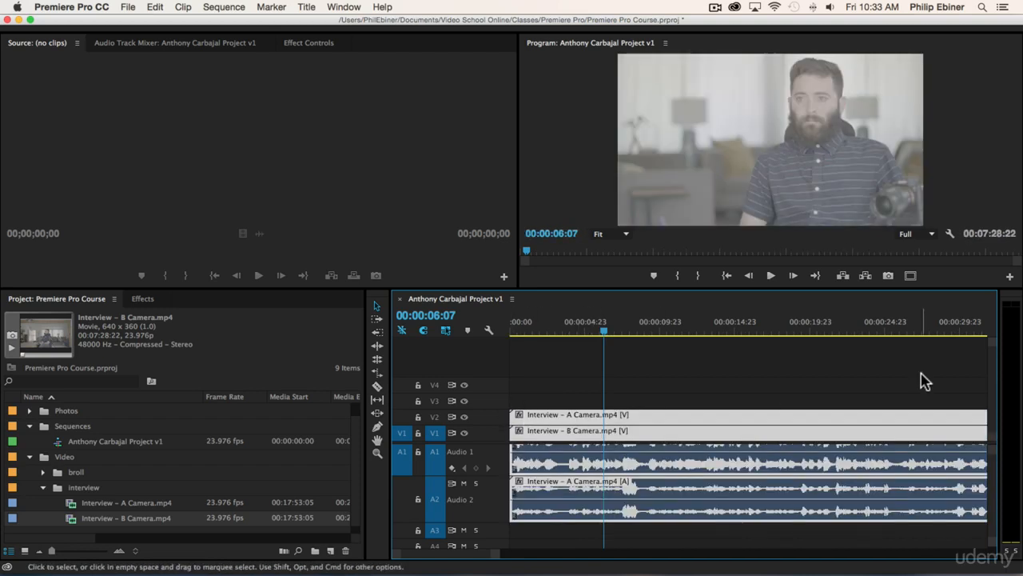
drag(553, 324, 419, 329)
drag(531, 415, 476, 417)
drag(552, 367, 678, 532)
drag(537, 393, 666, 540)
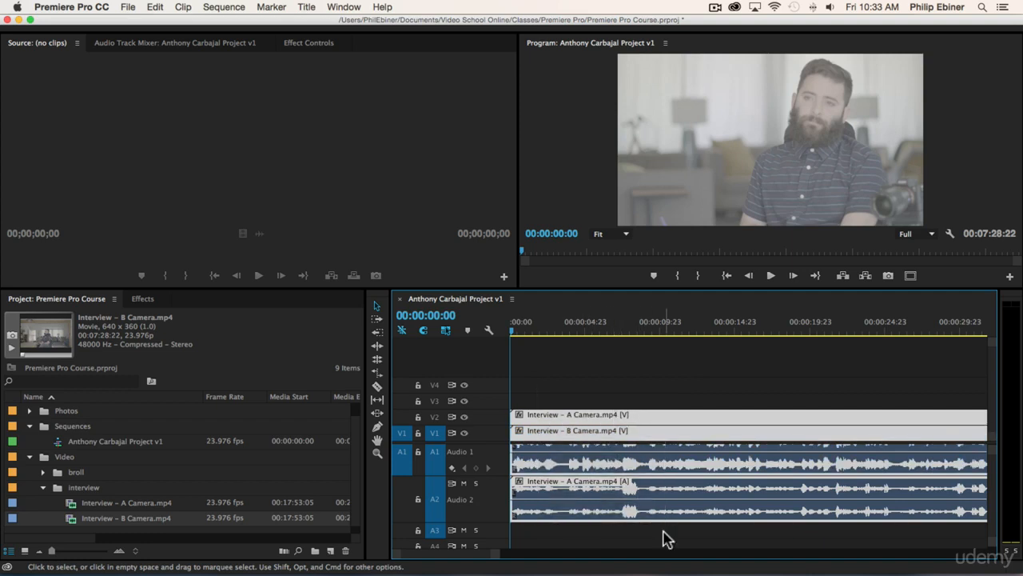
click(612, 394)
click(615, 416)
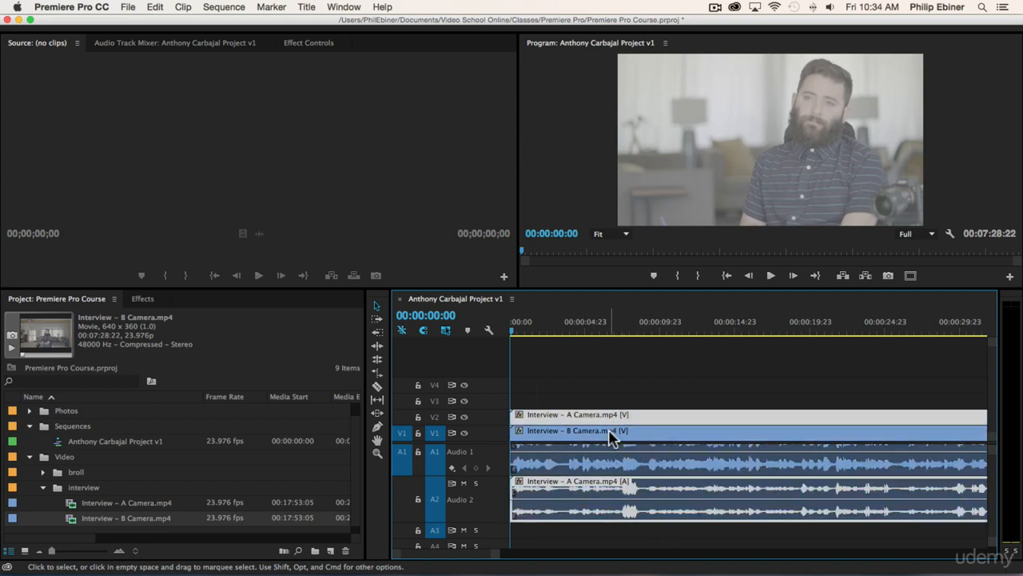
click(609, 432)
click(620, 385)
click(643, 422)
shift+click(626, 435)
drag(612, 429, 631, 405)
click(631, 405)
Step: Place Crusing Down Street.mp4 on V3 and A3 about 20 seconds into the sequence and play into it up to 00:00:24:04
key(minus)
key(minus)
key(minus)
key(minus)
key(minus)
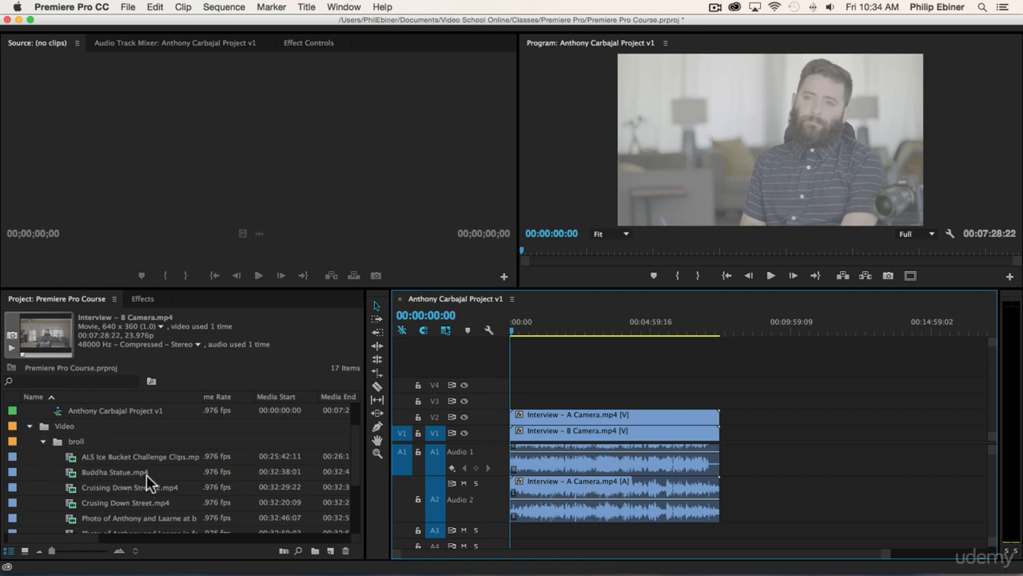
scroll(160, 482, down, 2)
drag(91, 475, 693, 398)
key(=)
click(619, 331)
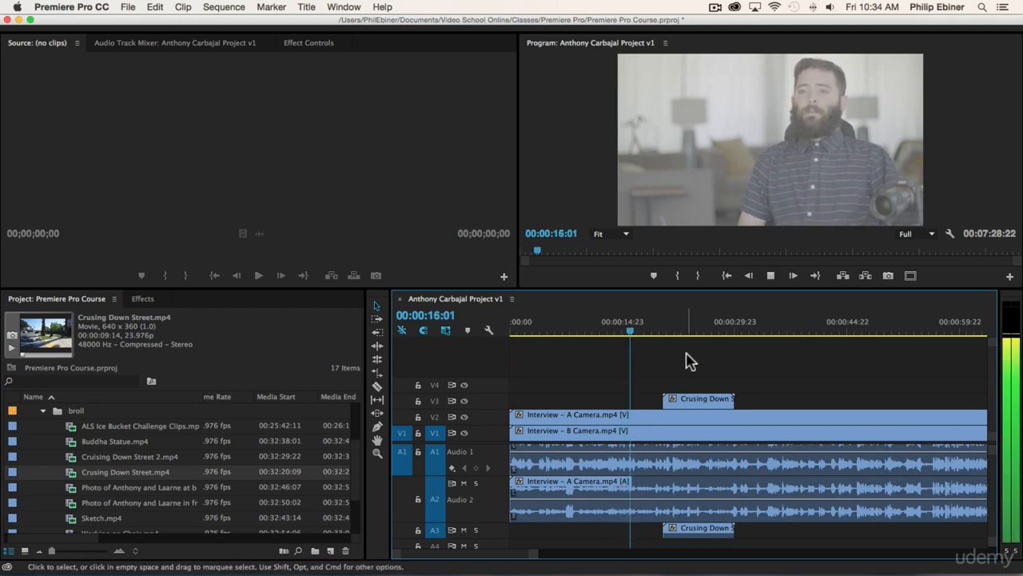
key(XF86AudioMute)
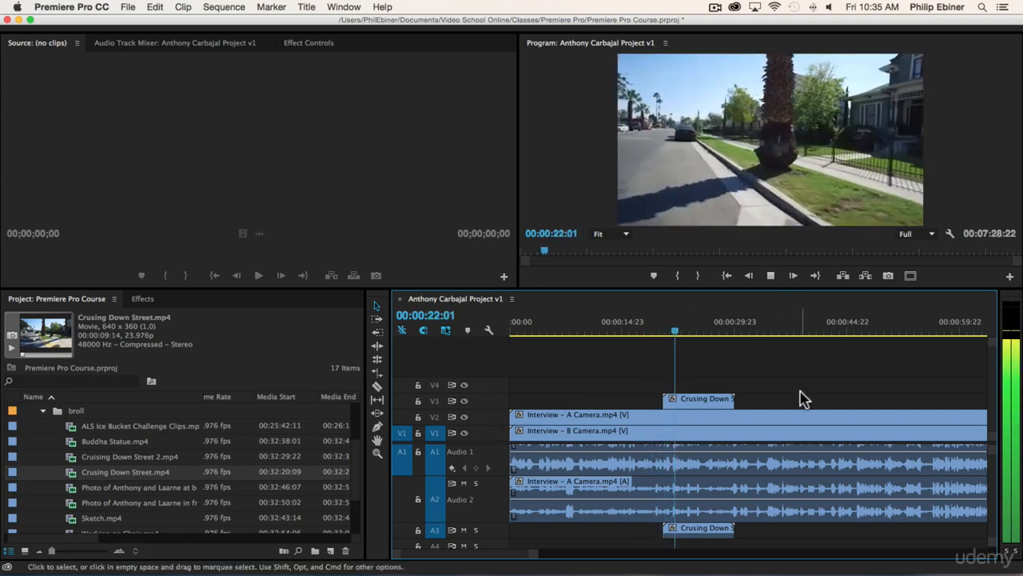
key(space)
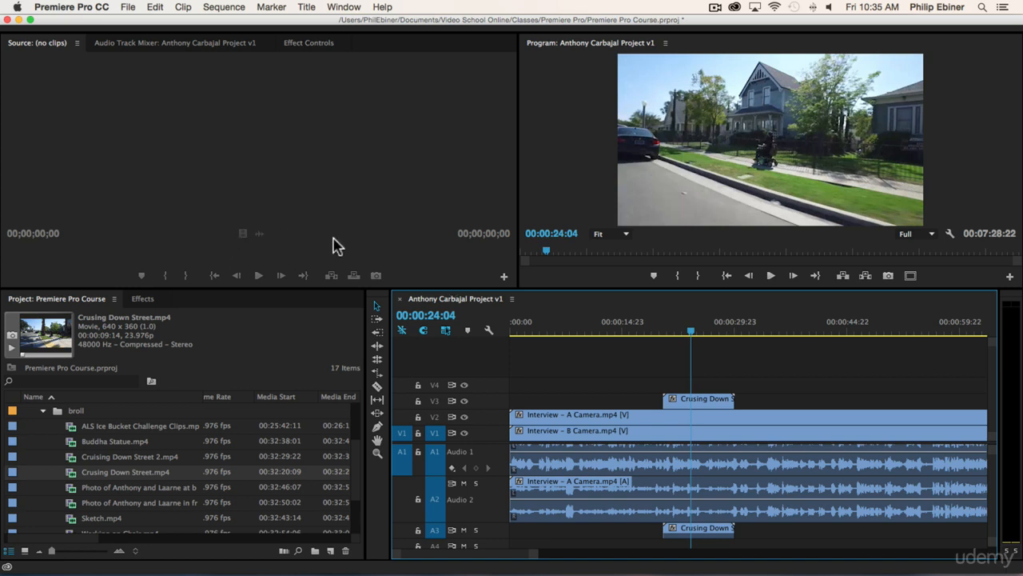
Step: Open Working on Chair.mp4 in the Source monitor, play it through, and return to its first frame
click(740, 328)
scroll(118, 470, down, 1)
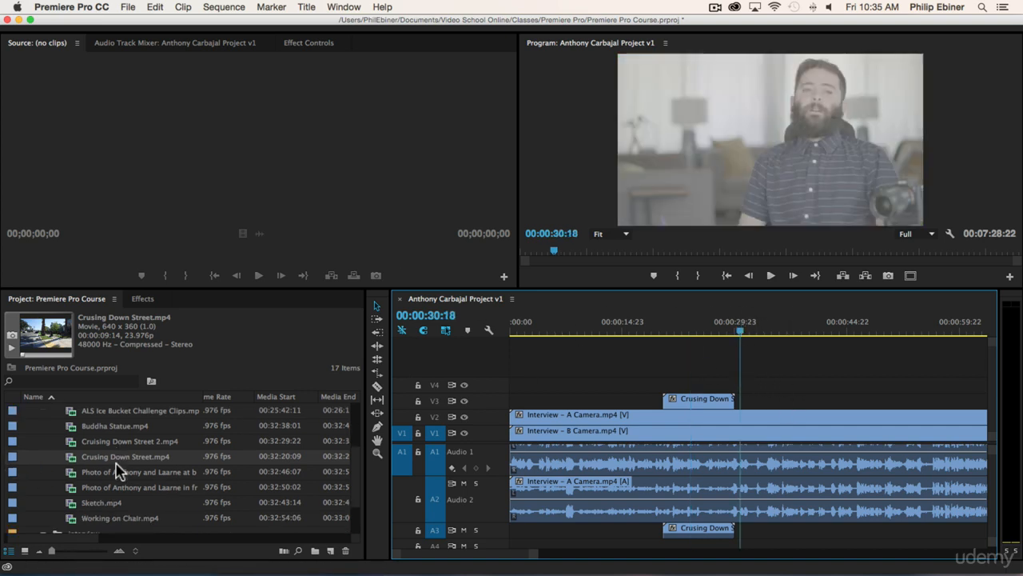
double_click(114, 522)
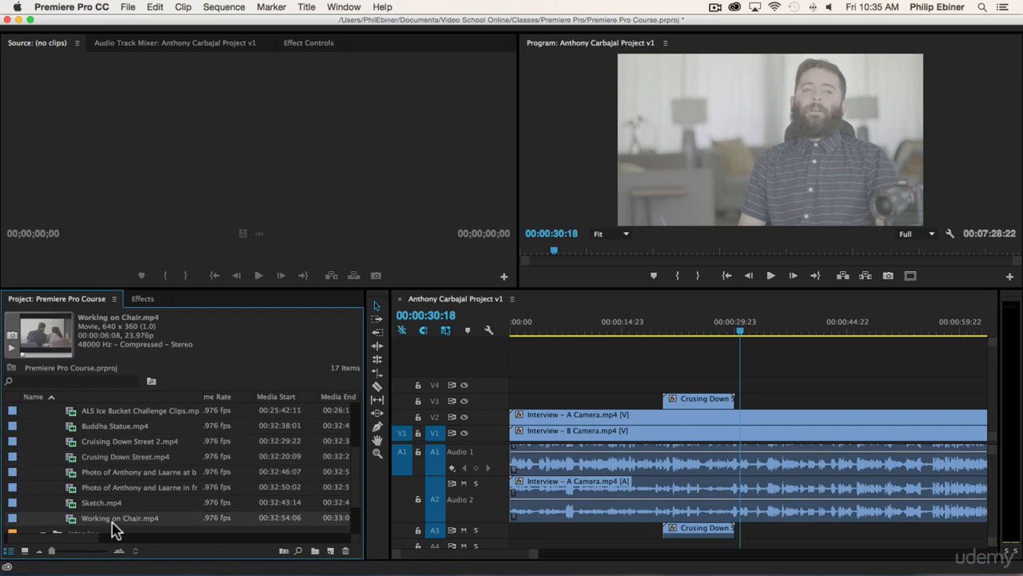
click(259, 276)
click(259, 276)
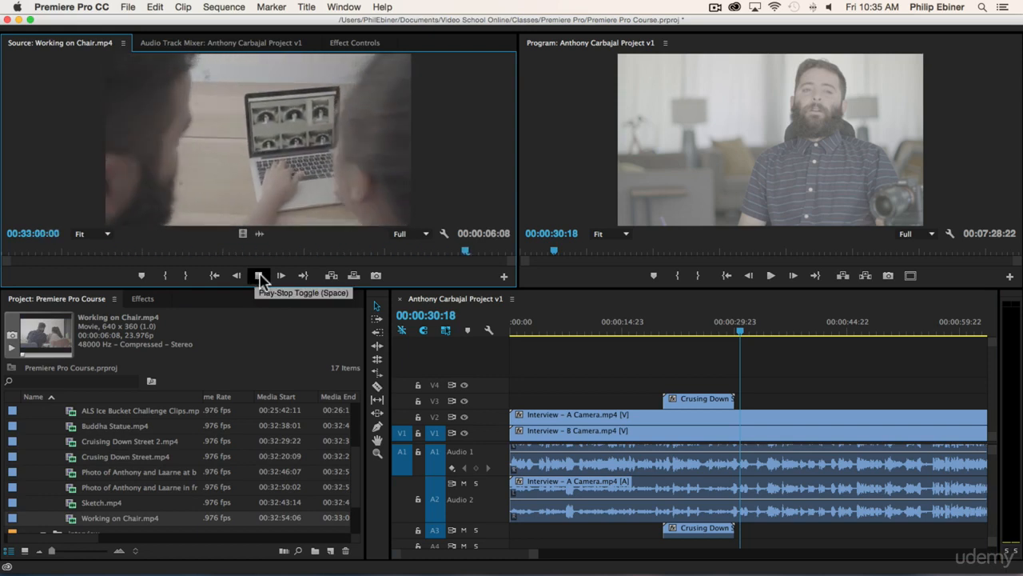
drag(66, 256, 4, 248)
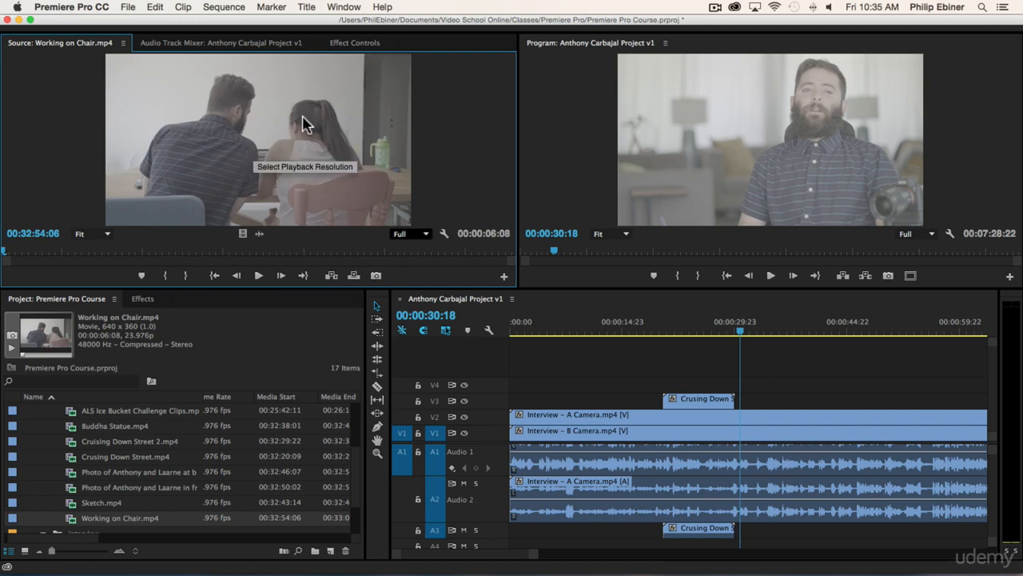
Step: Try placing the full Working on Chair.mp4 clip on V3 and A3 at about 00:00:34:18
drag(252, 113, 772, 401)
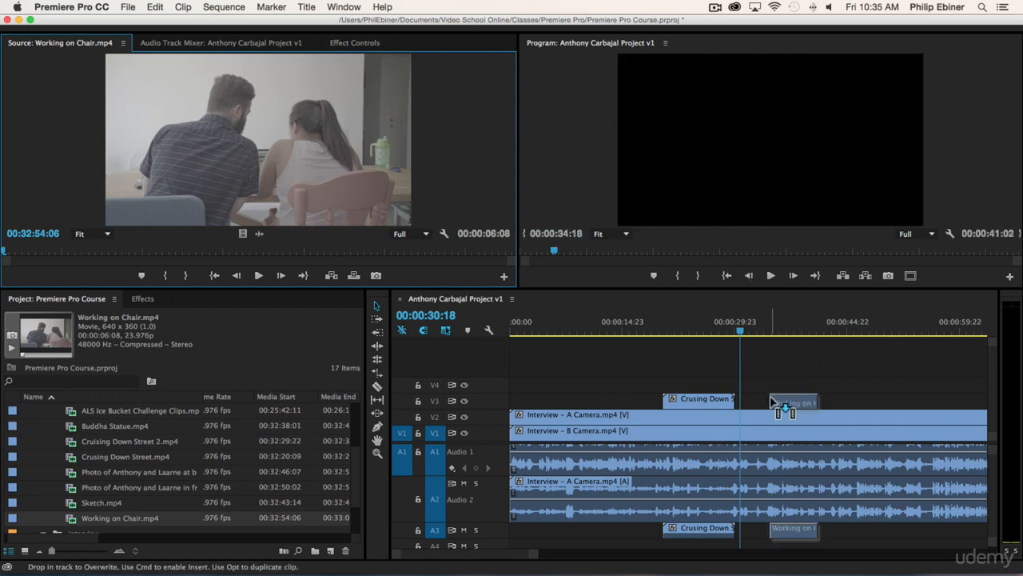
drag(772, 401, 196, 466)
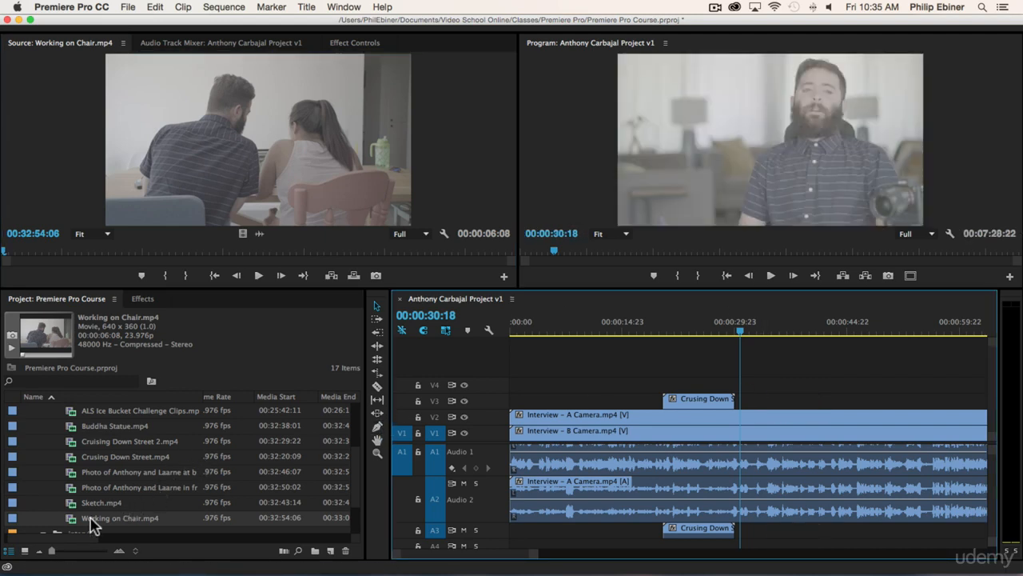
drag(86, 519, 790, 378)
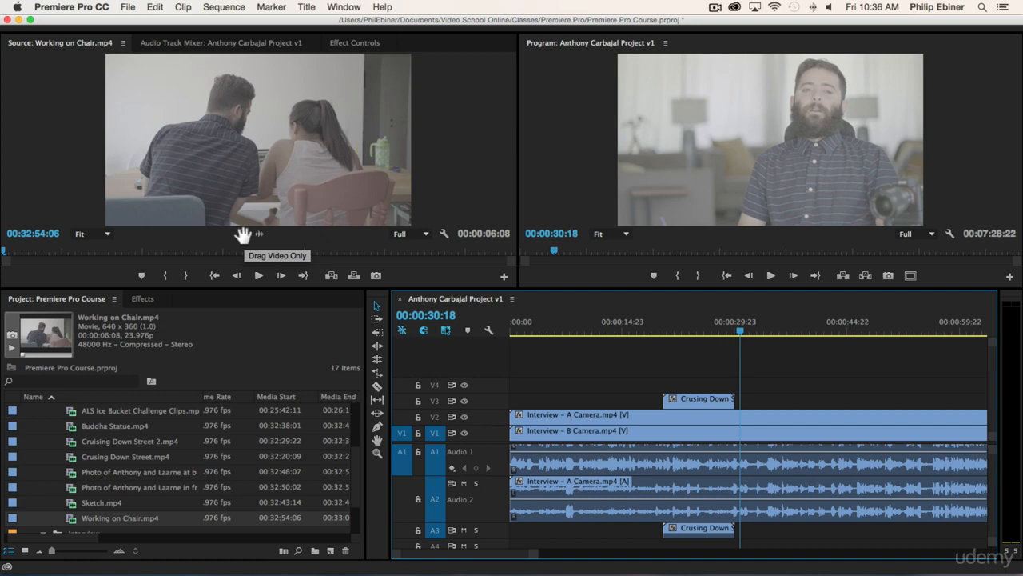
Step: Try placing only the video of Working on Chair.mp4 on V3 and only its audio on A3, undoing each placement
drag(242, 235, 769, 410)
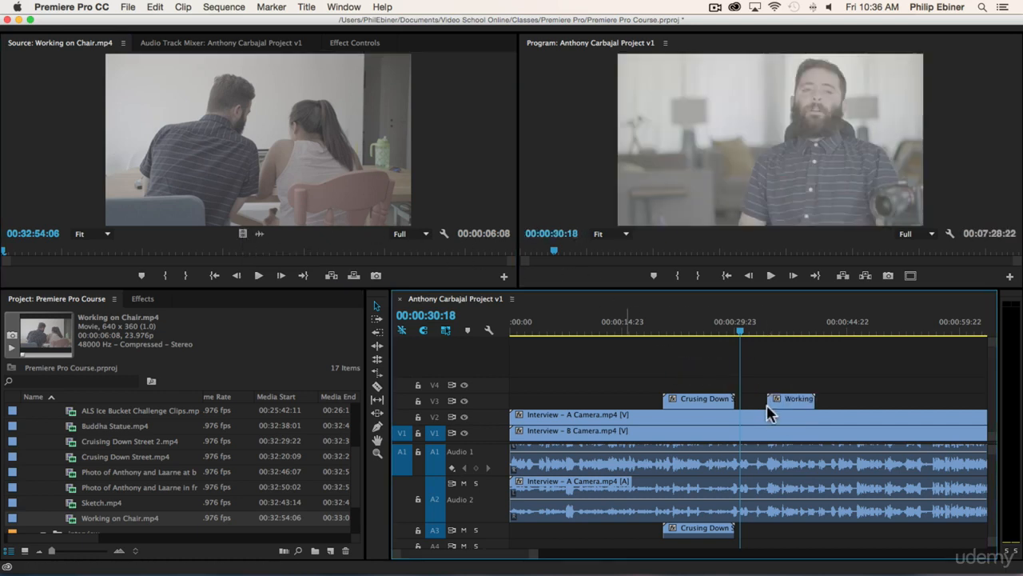
key(super+z)
drag(259, 233, 763, 529)
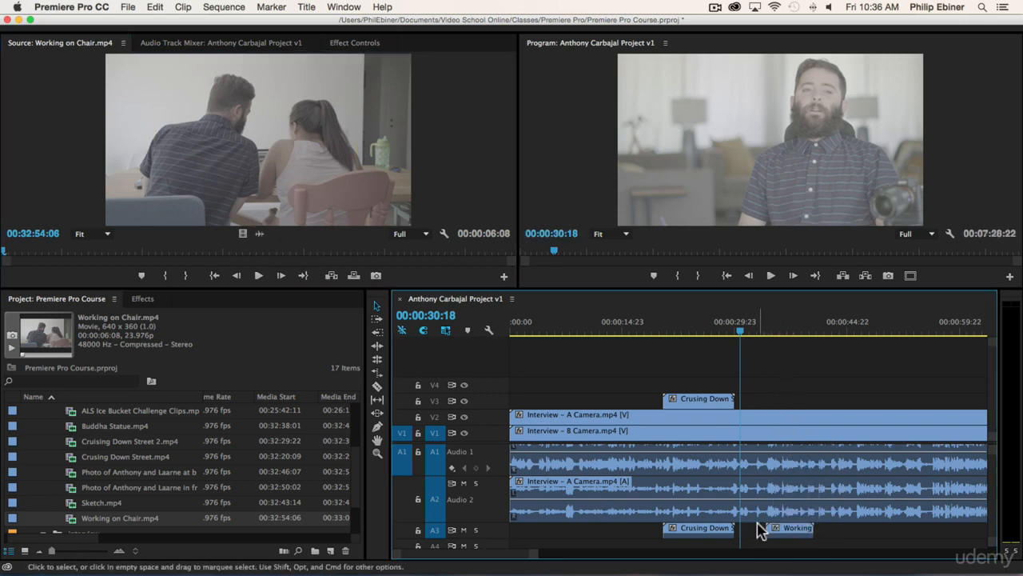
key(super+z)
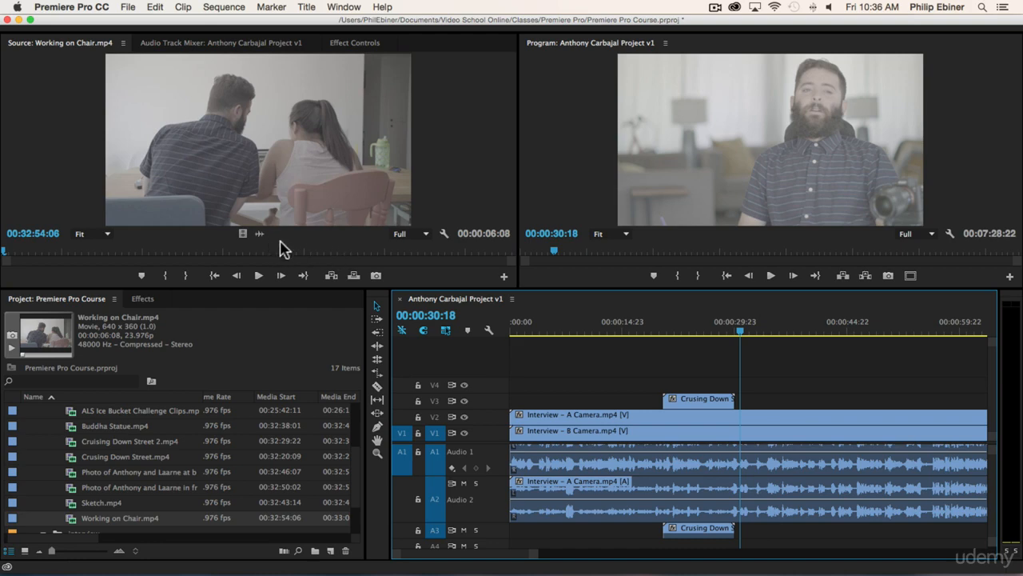
Step: Play the opening of Working on Chair.mp4 in the Source monitor and step frame by frame around 00:32:55:02
click(258, 275)
click(259, 275)
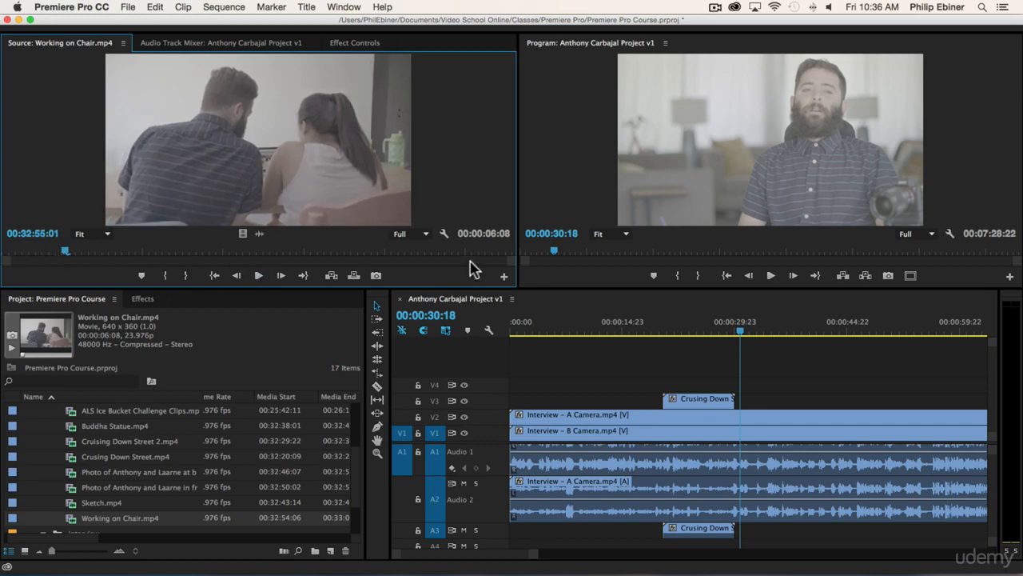
mouse_move(68, 240)
mouse_down()
mouse_move(56, 249)
mouse_move(11, 246)
mouse_move(206, 256)
mouse_move(70, 254)
mouse_up()
key(Right)
key(Right)
key(Right)
key(Right)
key(Right)
key(Right)
key(Right)
key(Right)
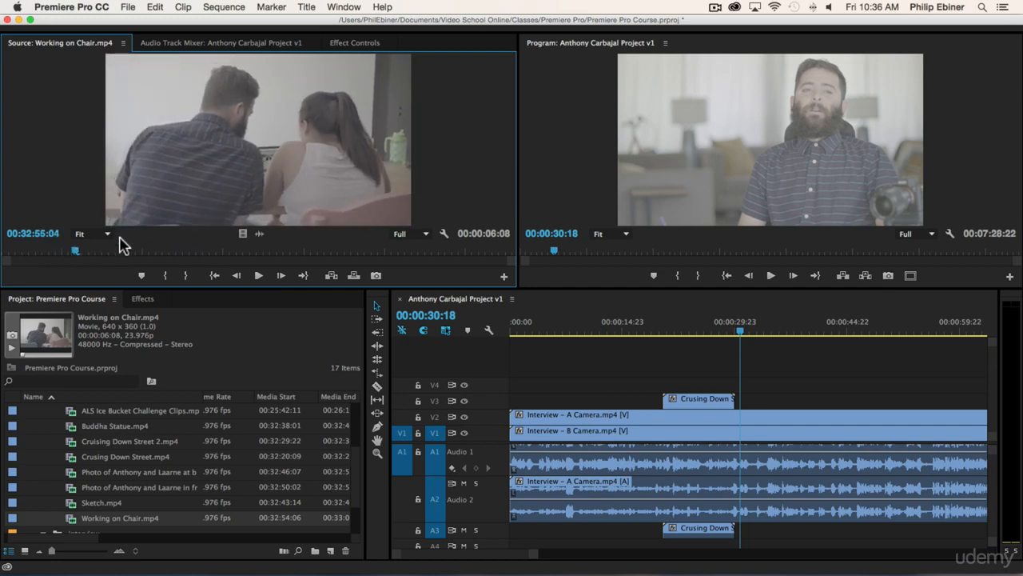
key(Left)
key(Left)
key(Left)
key(Left)
key(Left)
key(Left)
key(Left)
key(Left)
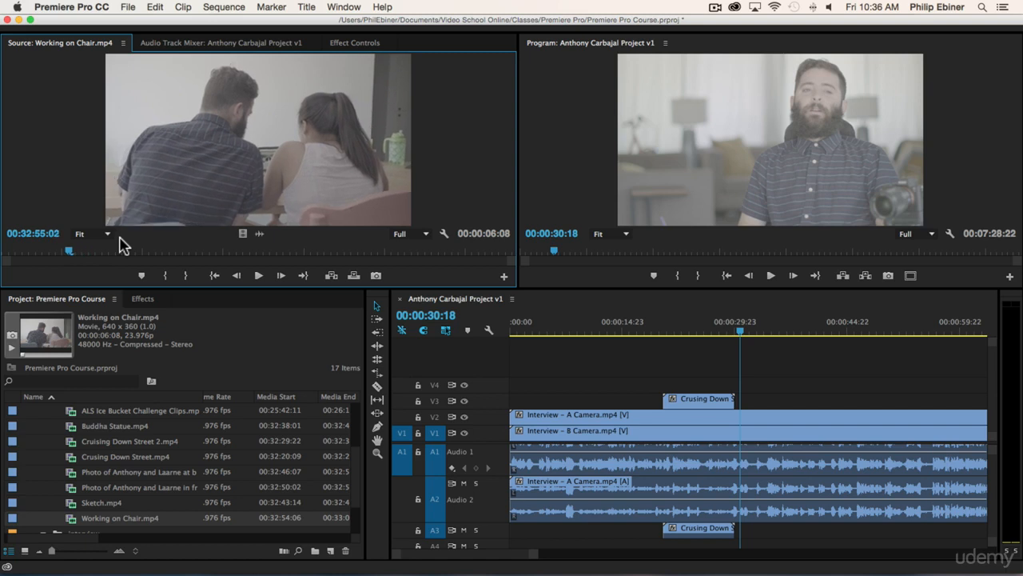
Step: Step forward through Working on Chair.mp4 by single frames and larger jumps to 00:32:57:19
key(Right)
key(Right)
key(Right)
key(Right)
key(Right)
key(shift+Right)
key(shift+Right)
key(shift+Right)
key(shift+Right)
key(shift+Right)
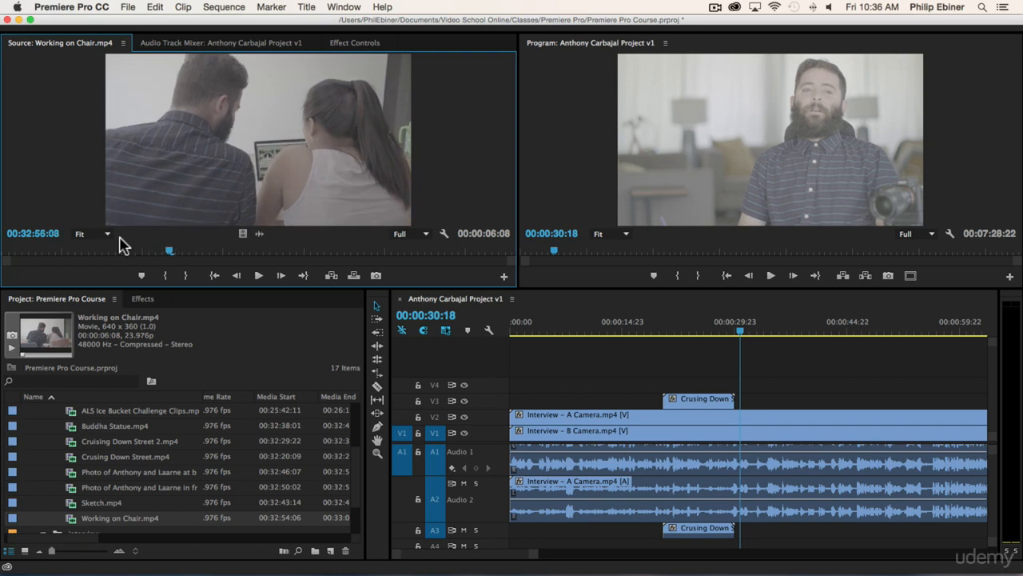
key(shift+Right)
key(shift+Right)
key(shift+Right)
key(shift+Right)
key(shift+Right)
key(shift+Right)
key(shift+Right)
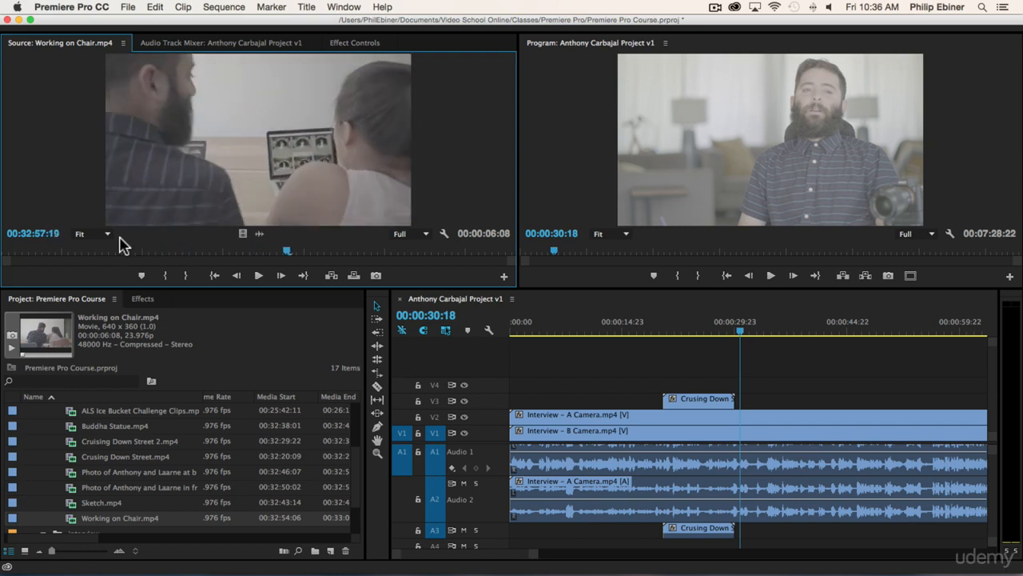
Step: Return to 00:32:55:02 in Working on Chair.mp4 and set the In point there
key(shift+Left)
key(shift+Left)
key(shift+Left)
key(shift+Left)
key(shift+Left)
key(shift+Left)
key(shift+Left)
key(shift+Left)
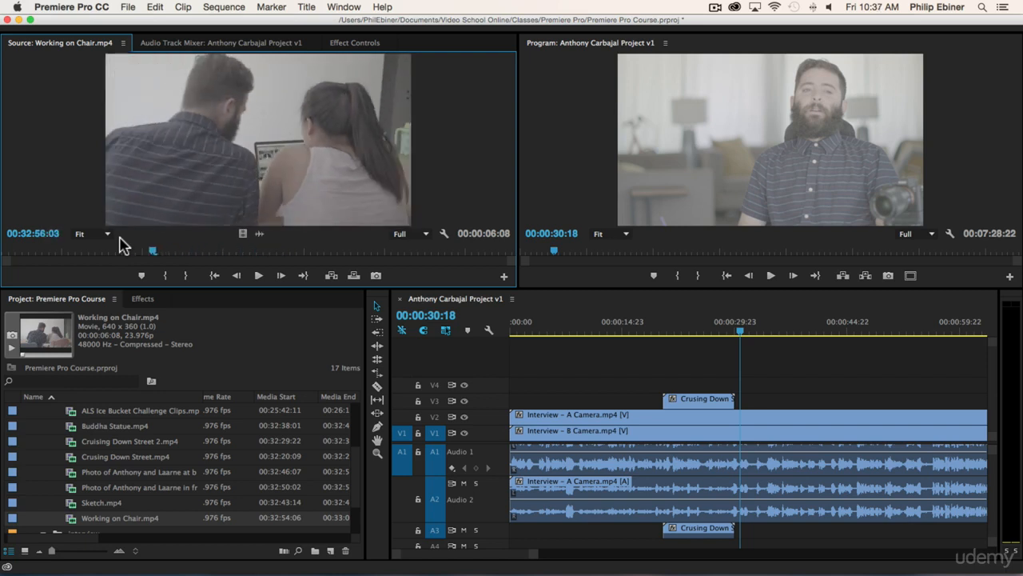
key(shift+Left)
key(shift+Left)
key(shift+Left)
key(shift+Left)
key(shift+Left)
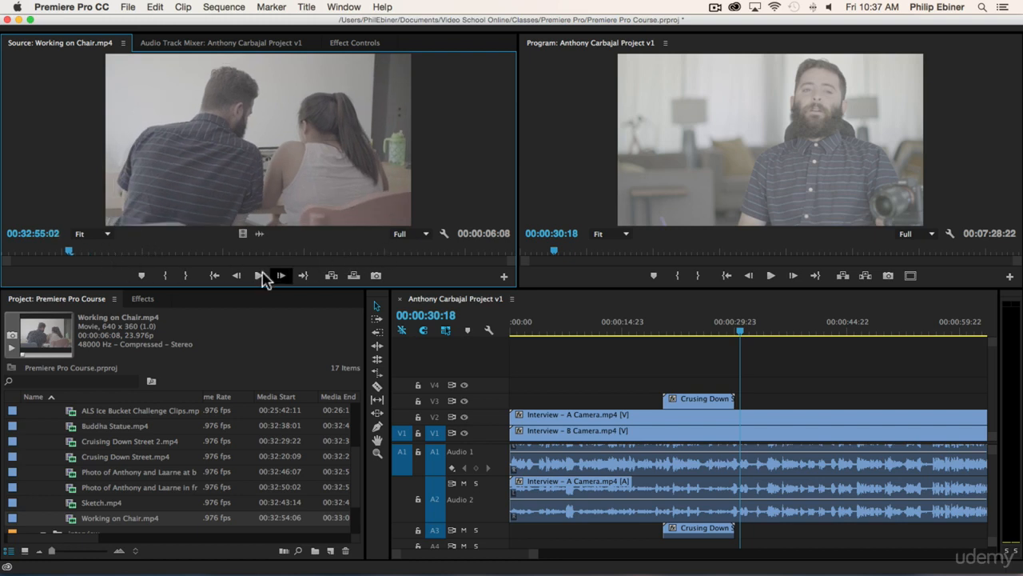
click(164, 276)
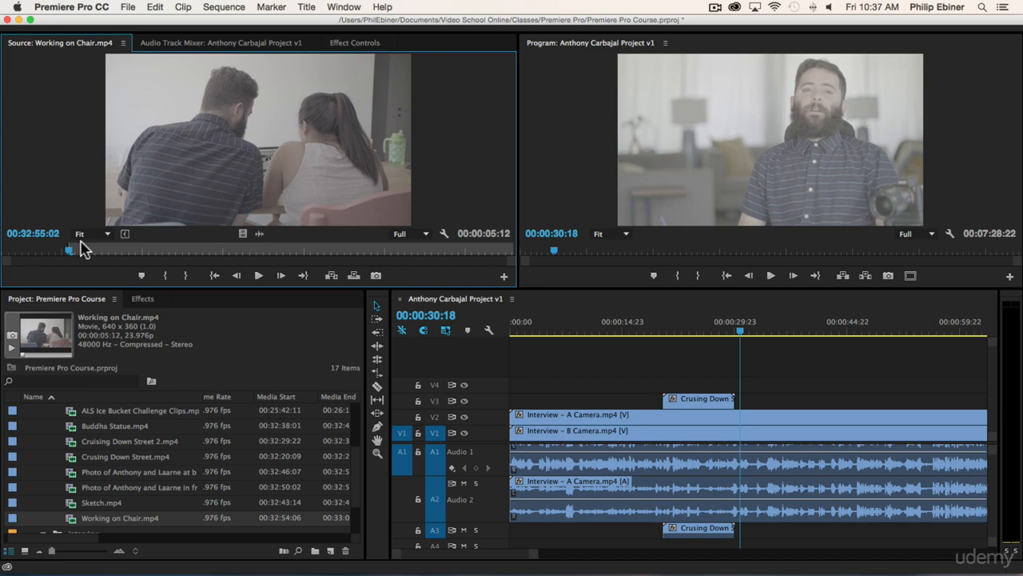
Step: Play Working on Chair.mp4 from its In point and set the Out point at 00:32:58:22
key(space)
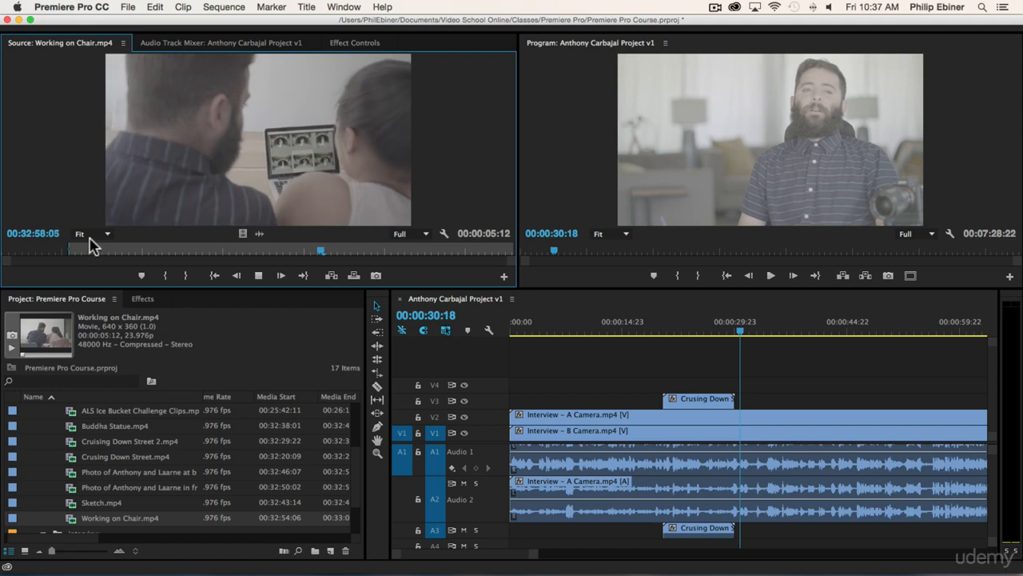
key(space)
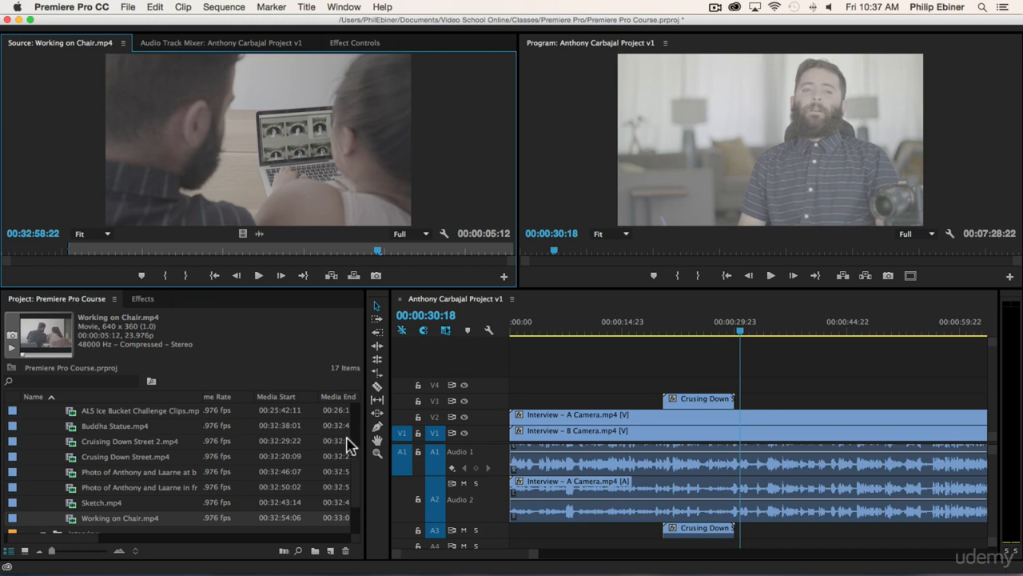
key(o)
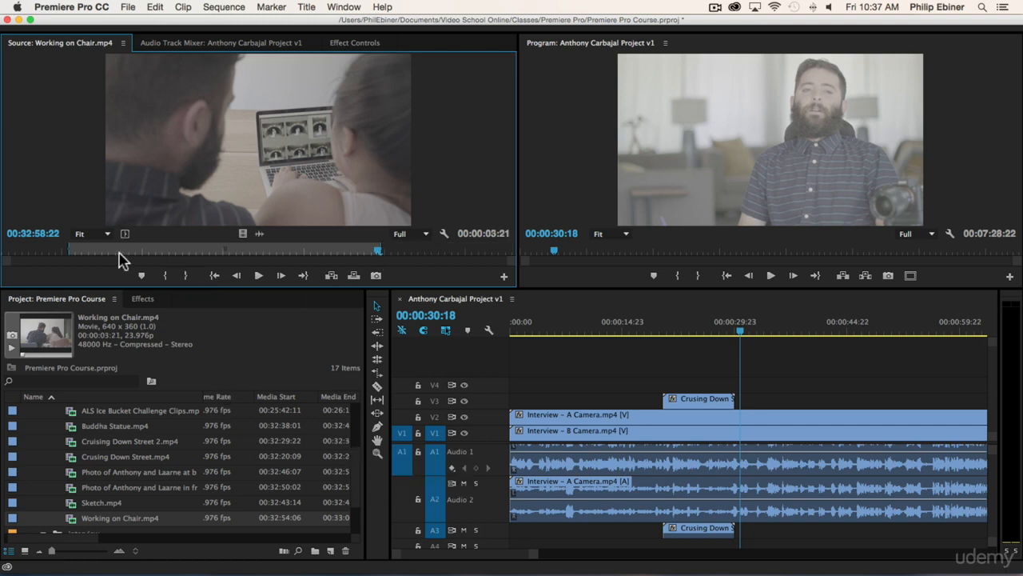
Step: Place the marked portion of Working on Chair.mp4 on V3 and A3 about 35 seconds into the sequence and play across it
drag(275, 152, 781, 401)
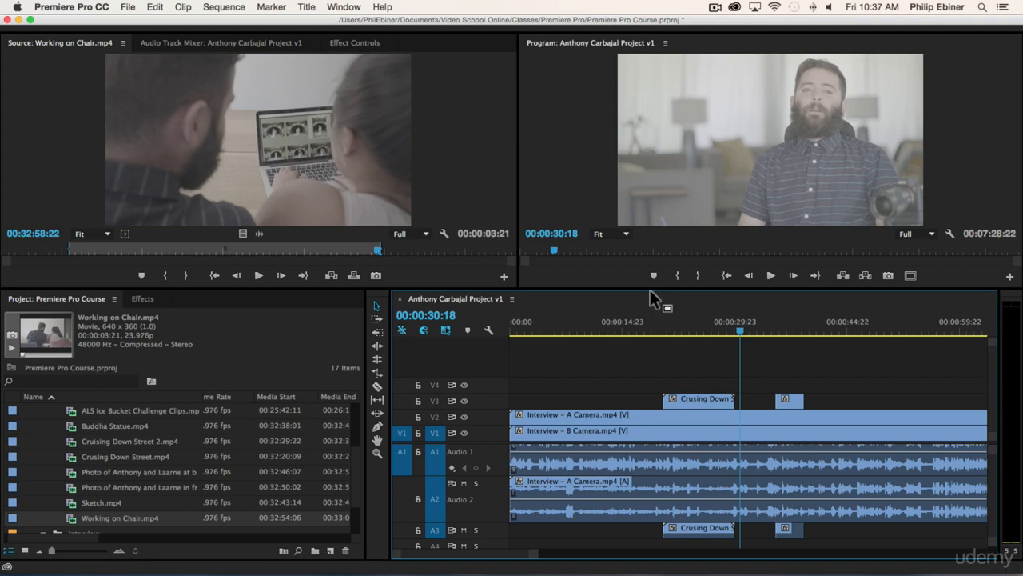
click(770, 322)
key(space)
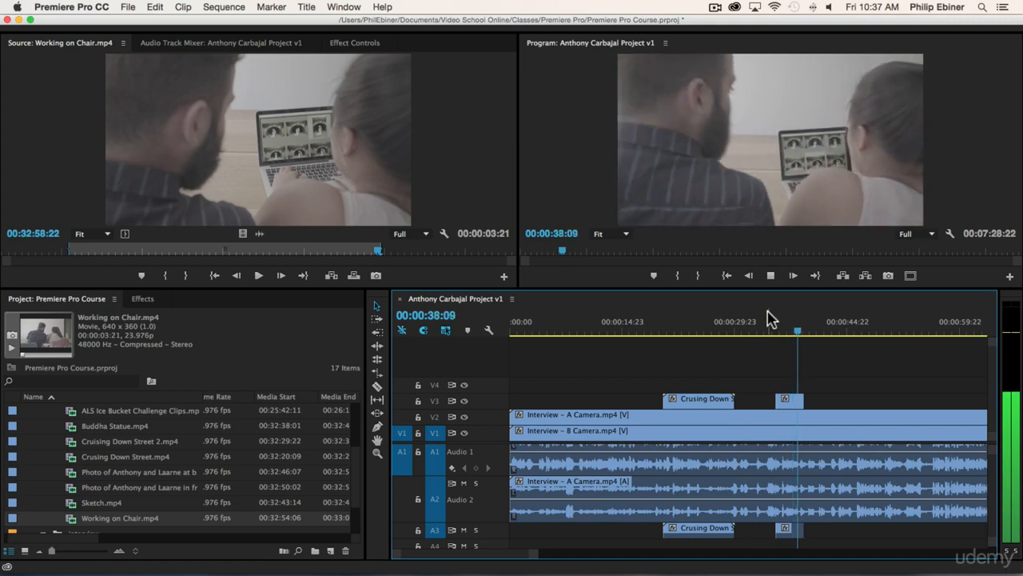
key(space)
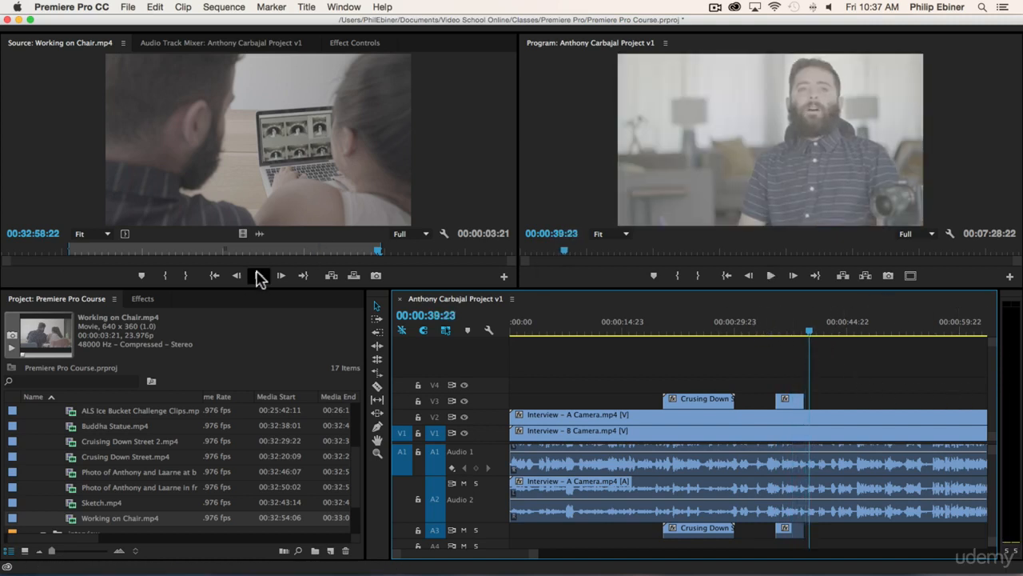
Step: Place a second Working on Chair.mp4 excerpt, extended to 00:00:04:11, on V3 and A3 about 43 seconds in and delete it
drag(381, 247, 424, 248)
drag(238, 177, 837, 404)
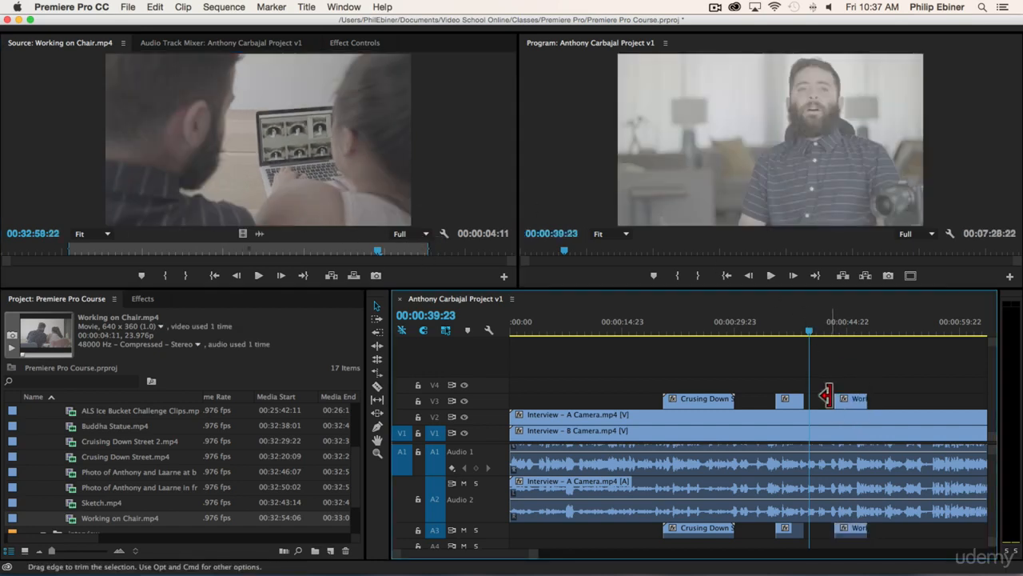
click(851, 398)
key(Delete)
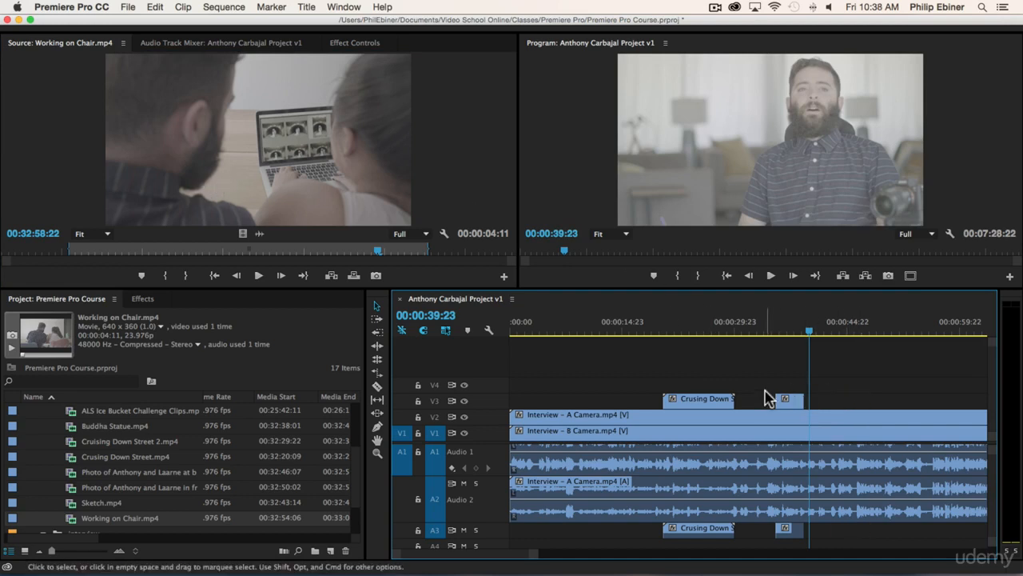
Step: Park the sequence playhead at 00:00:38:16 and extend the source clip's Out point so the marked duration is 00:00:05:04
click(797, 329)
mouse_move(798, 334)
mouse_down()
mouse_move(786, 333)
mouse_move(800, 333)
mouse_up()
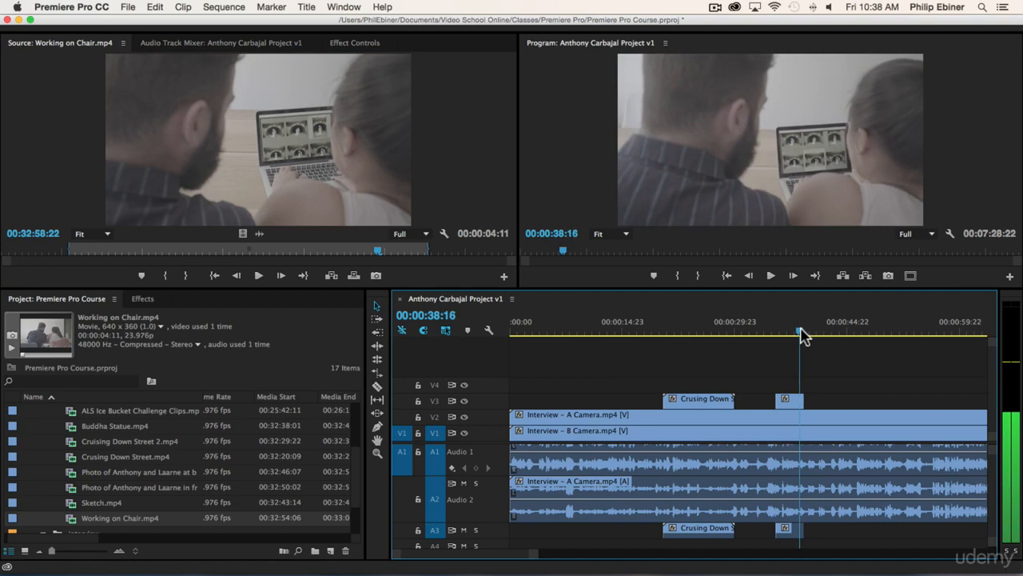
click(428, 250)
drag(428, 250, 485, 250)
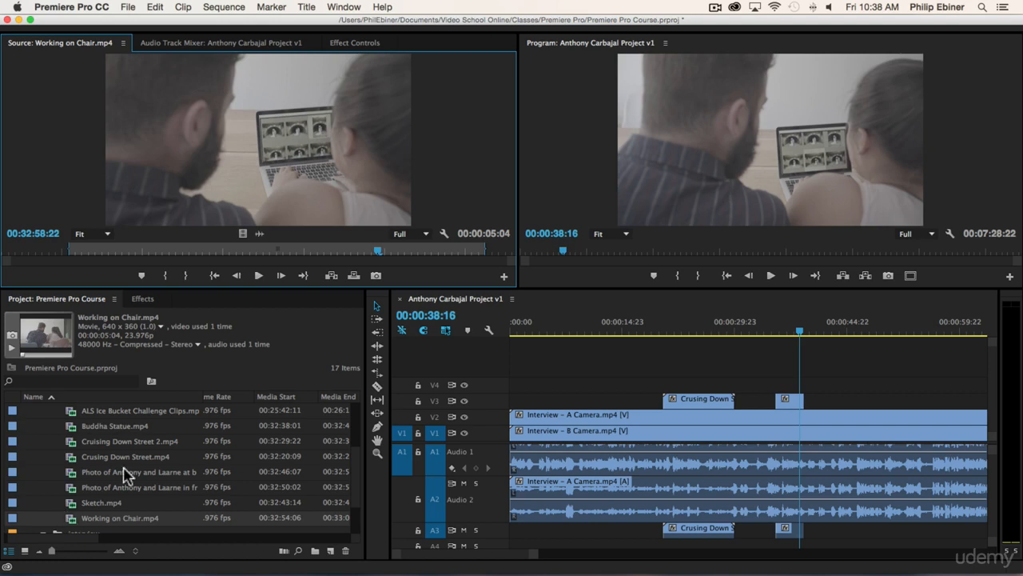
Step: Place the marked Working on Chair.mp4 excerpt on V4 and A4 about 35 seconds into the sequence and delete it
drag(734, 179, 783, 387)
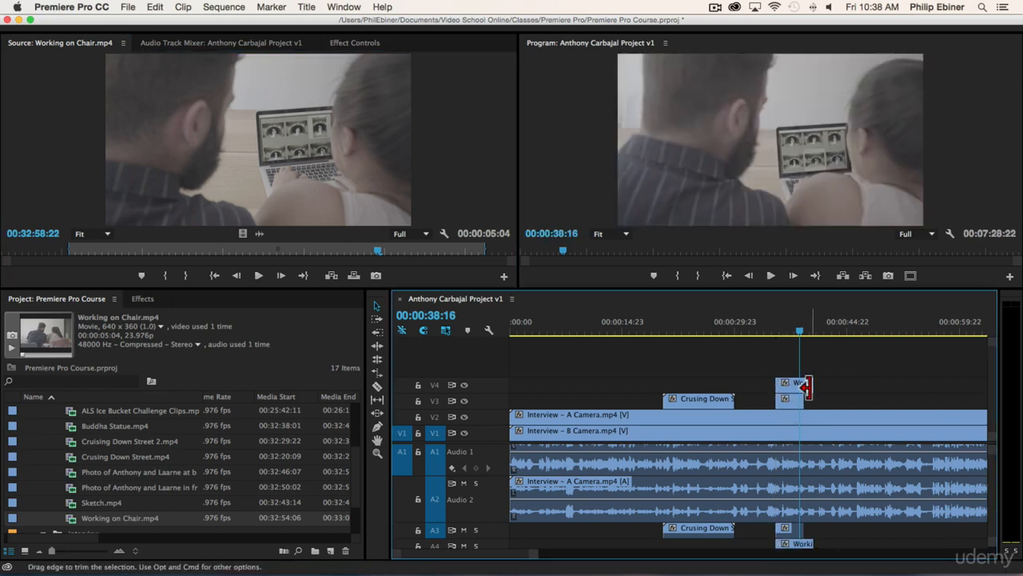
click(793, 384)
key(Delete)
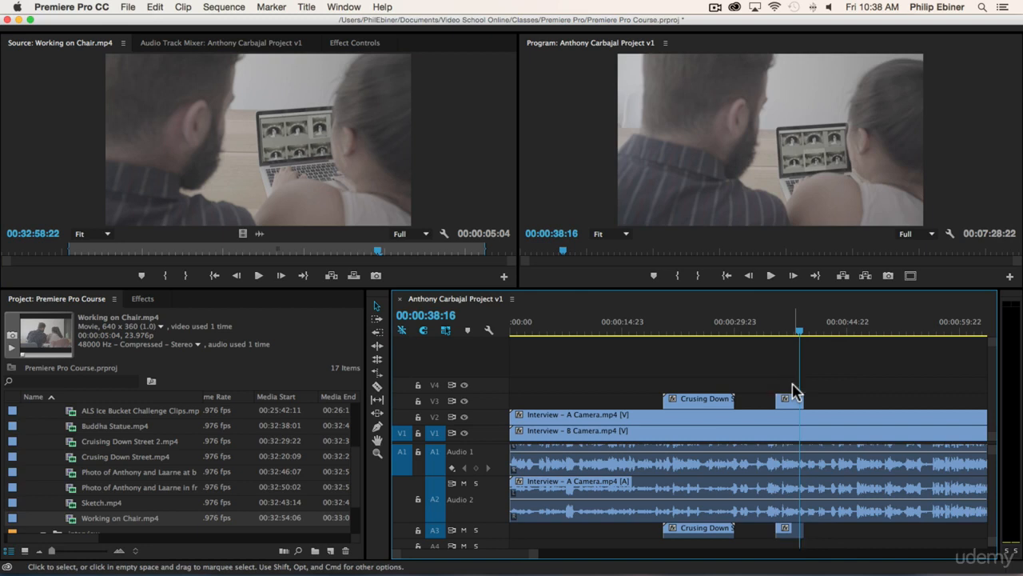
Step: Insert the marked Working on Chair.mp4 excerpt on V1 and A1 at 00:00:46:00 and reverse the insert
click(809, 331)
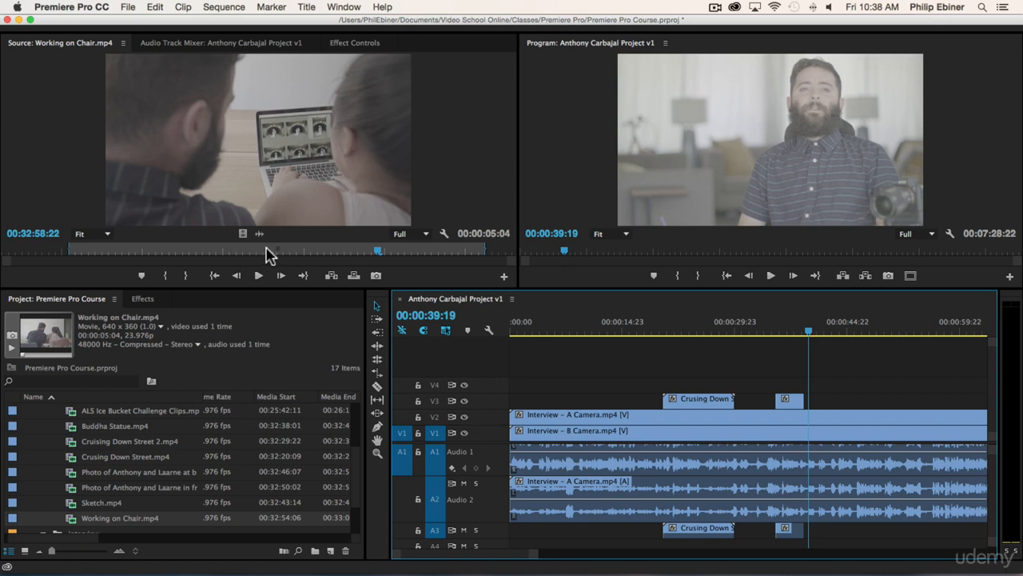
click(332, 277)
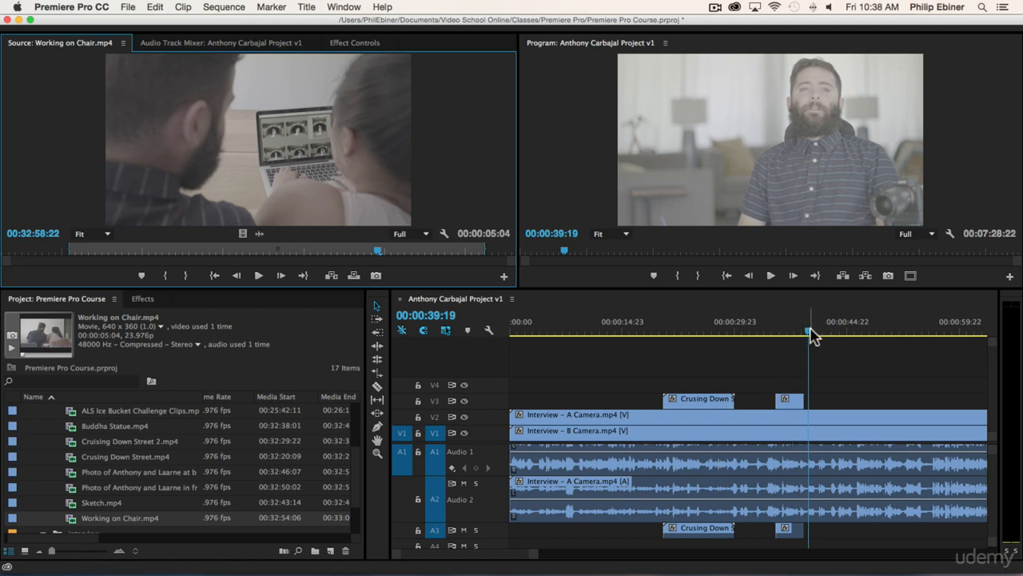
drag(810, 336, 856, 337)
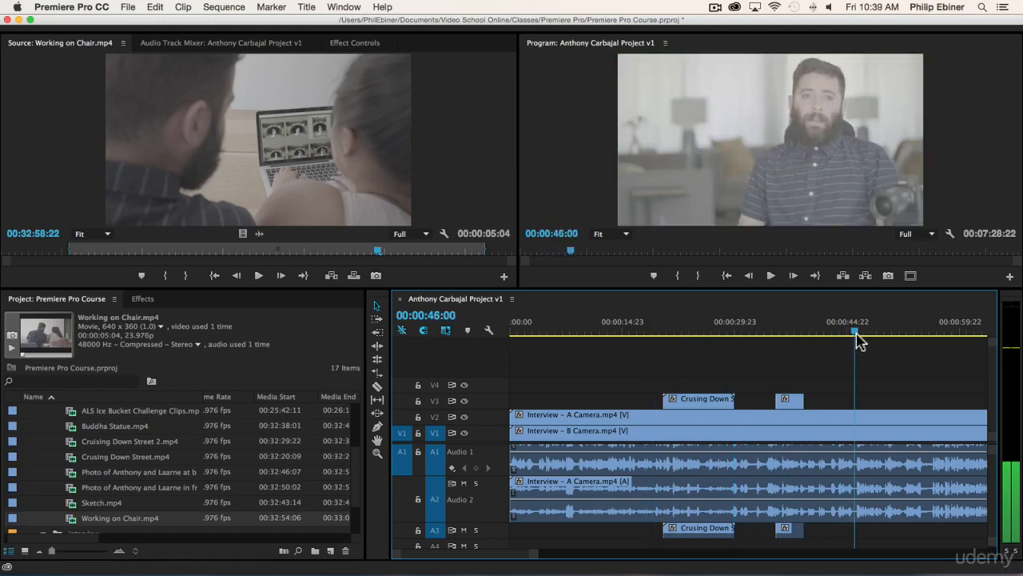
click(335, 278)
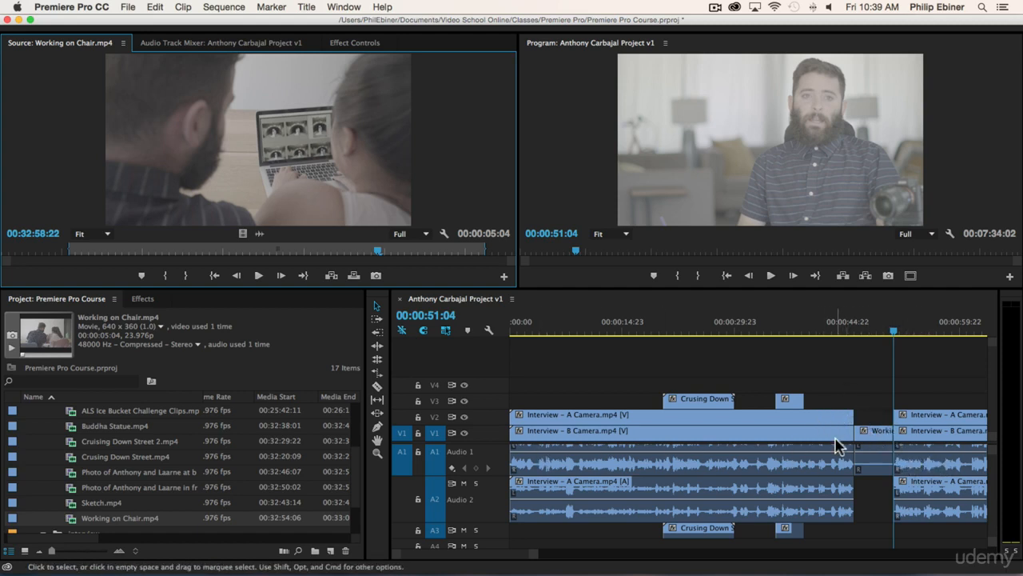
key(super+s)
click(870, 431)
key(shift+Delete)
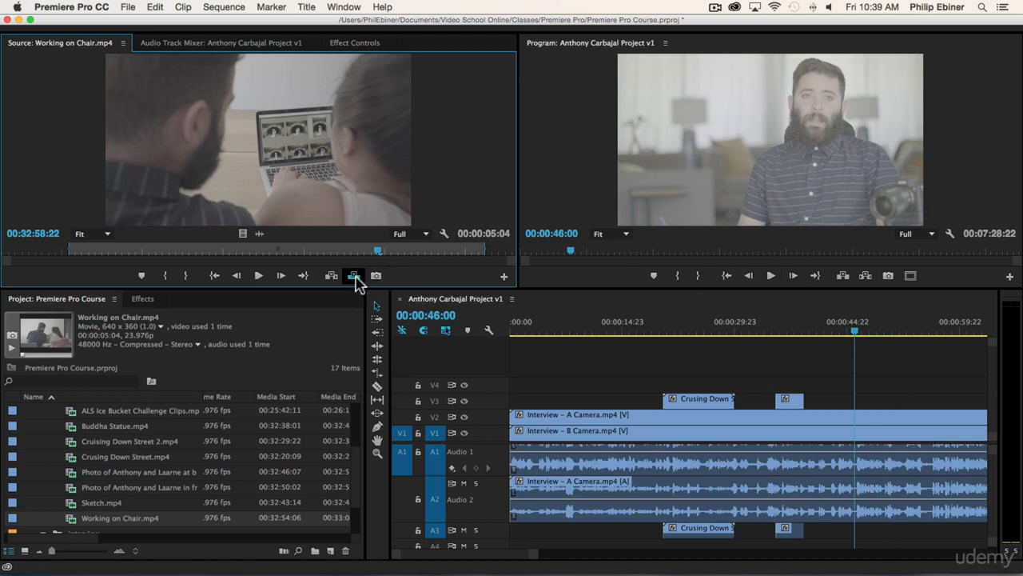
Step: Overwrite V1 and A1 at 00:00:46:00 with the marked Working on Chair.mp4 excerpt and hide track V2
click(354, 275)
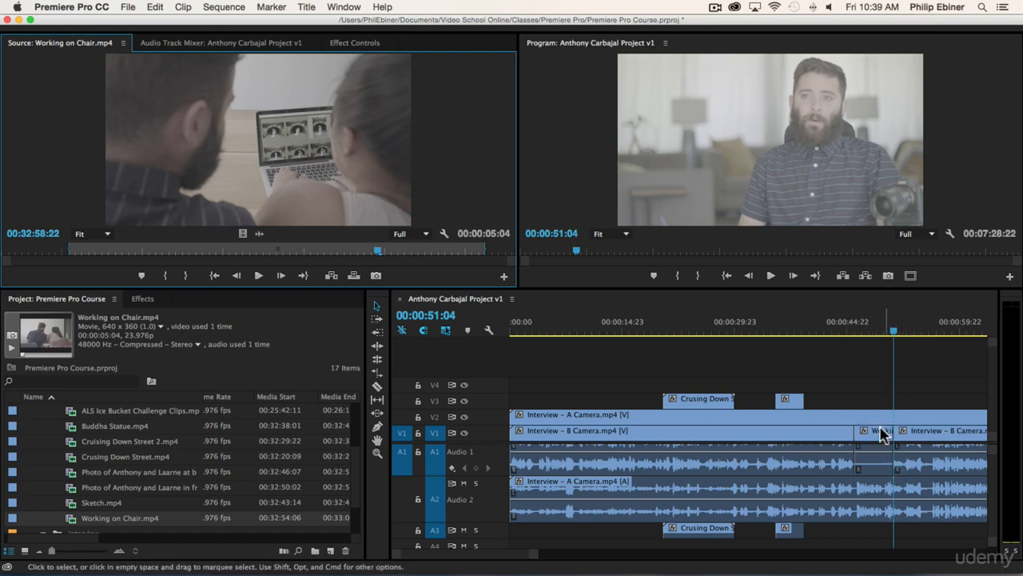
click(875, 323)
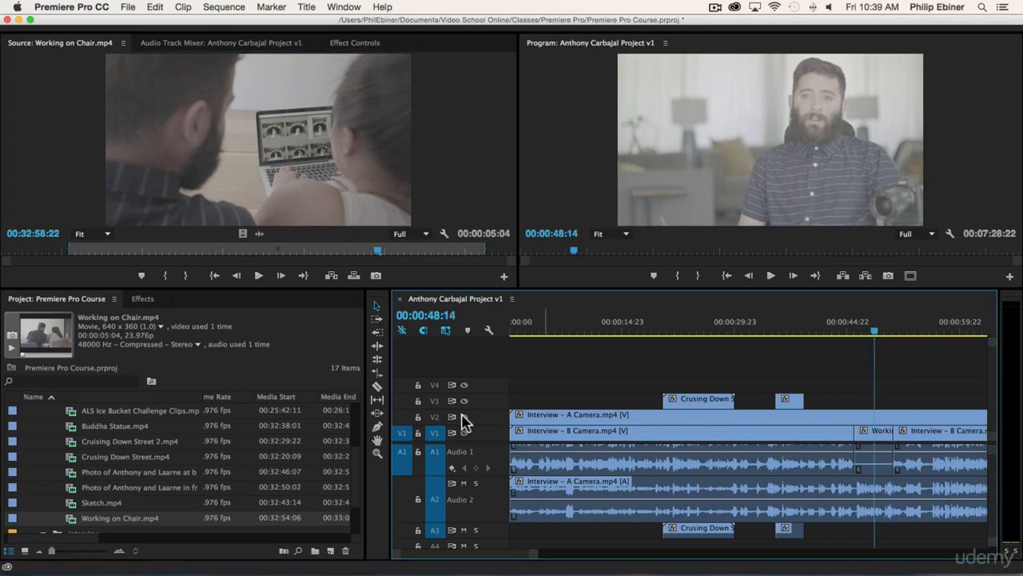
click(463, 416)
Step: Play the sequence from 00:00:44:11 across the excerpt on V1 and undo the overwrite edit
drag(871, 332, 841, 334)
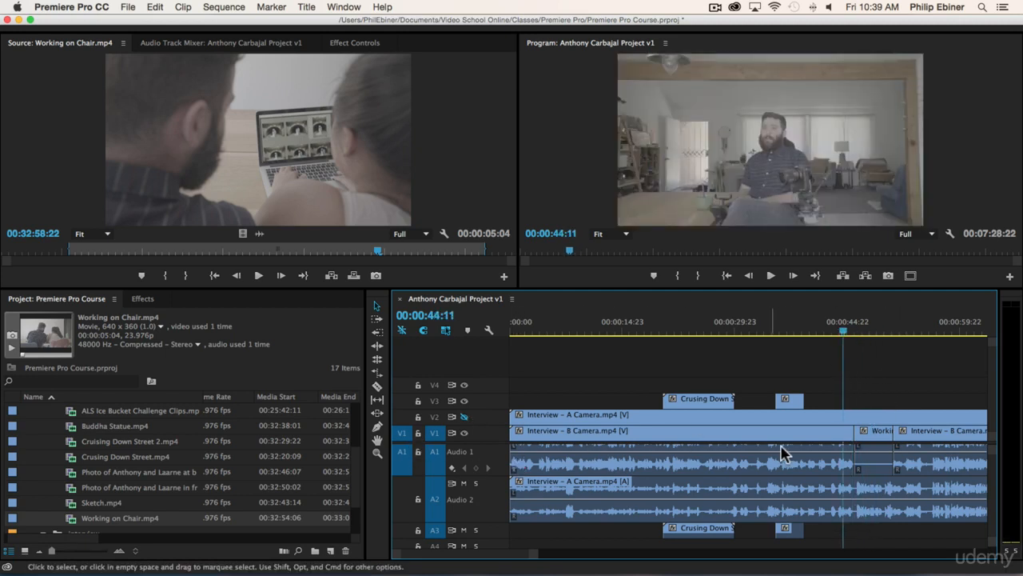
key(space)
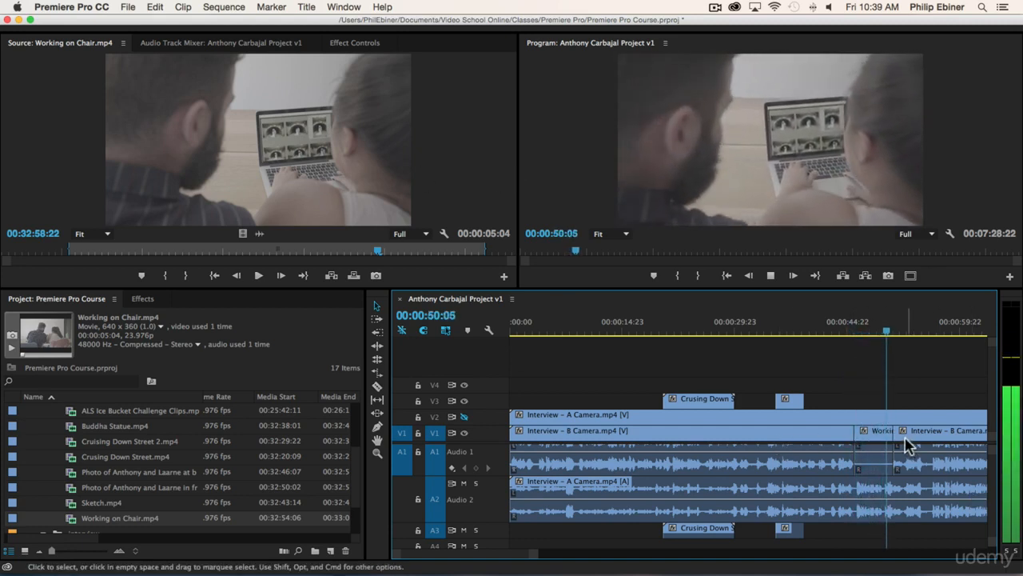
key(space)
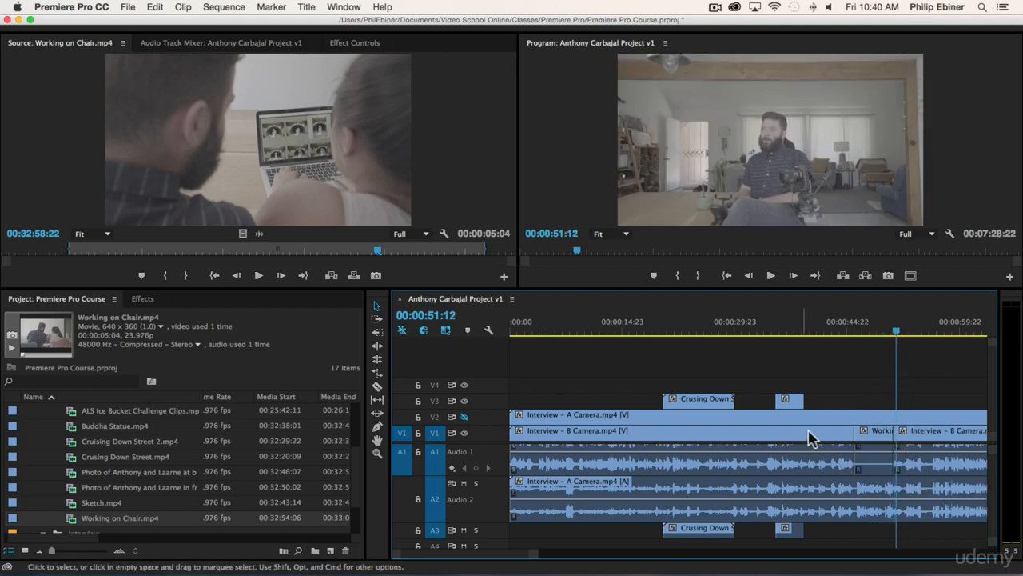
key(super+z)
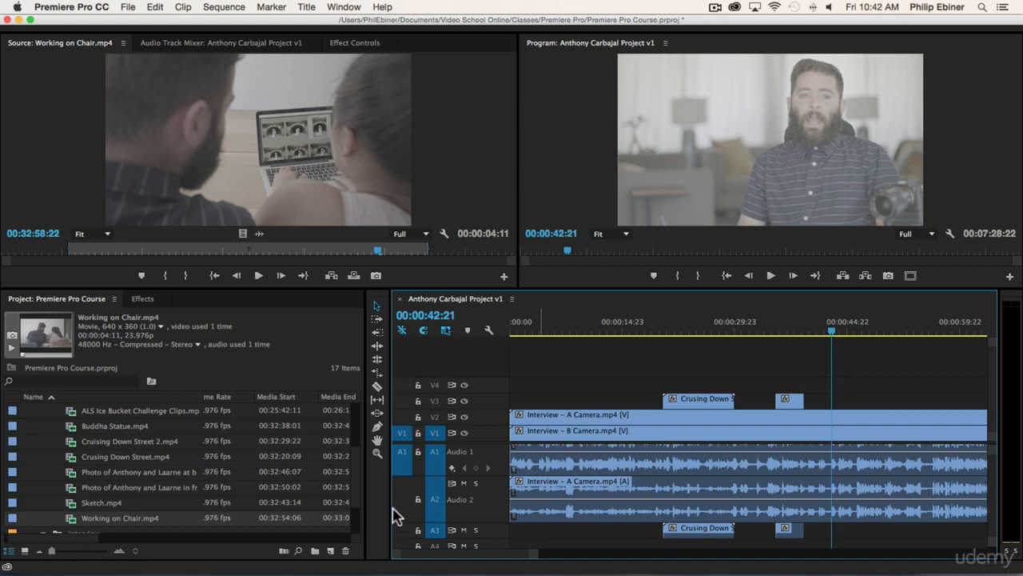
Step: Patch the source video to V3, try overwriting the marked excerpt at 00:00:42:21, and undo the overwrite
click(402, 432)
click(403, 401)
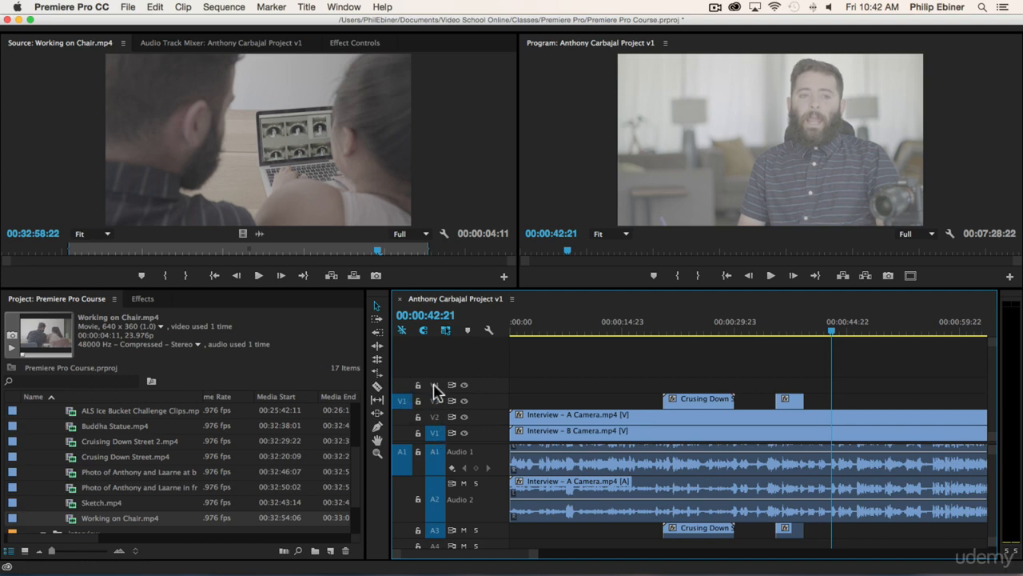
click(353, 275)
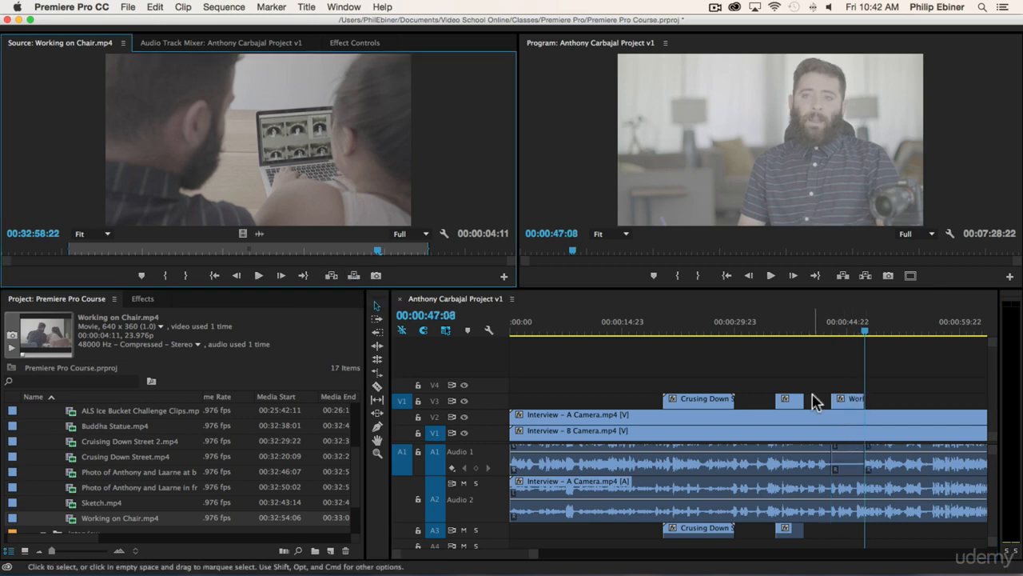
click(399, 400)
key(super+z)
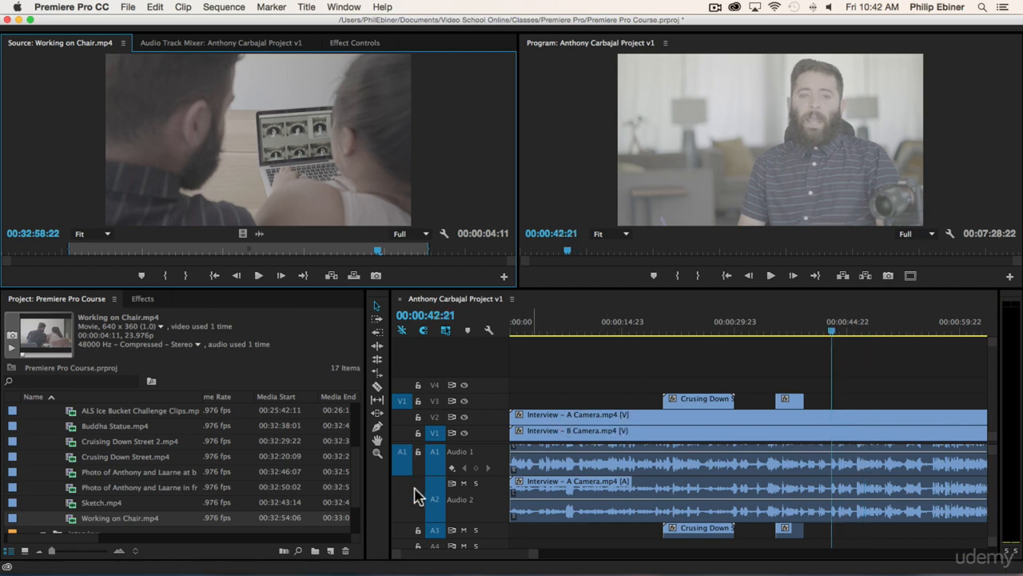
Step: Patch the source audio to A3, try an overwrite and an insert of the marked excerpt from 00:00:42:21, and undo both
click(403, 530)
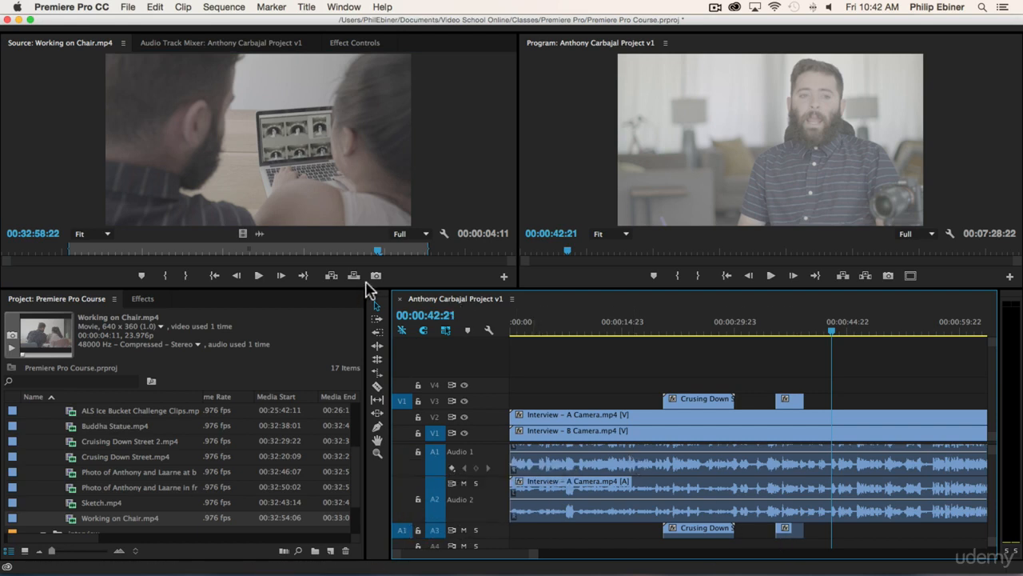
click(354, 275)
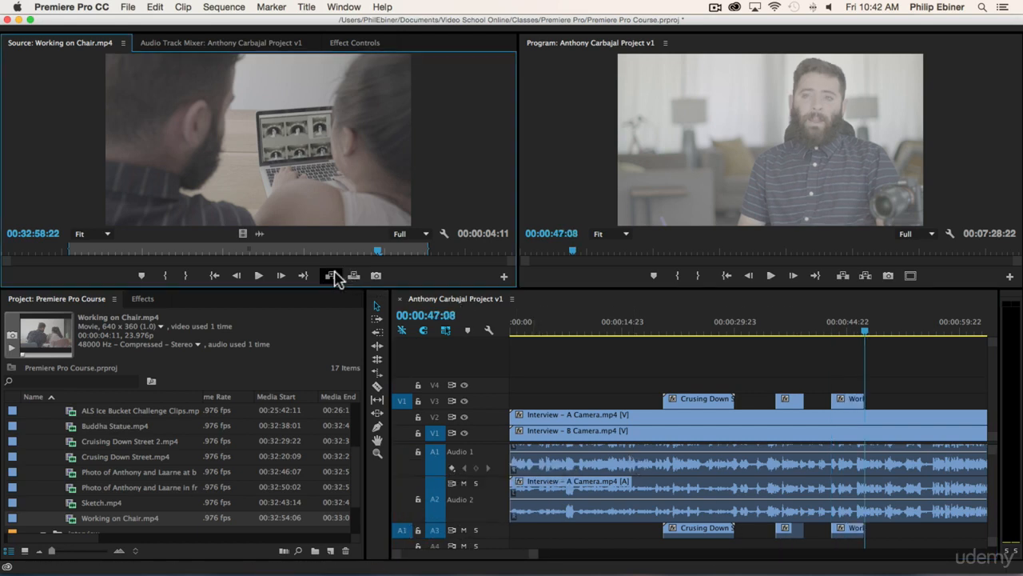
click(331, 275)
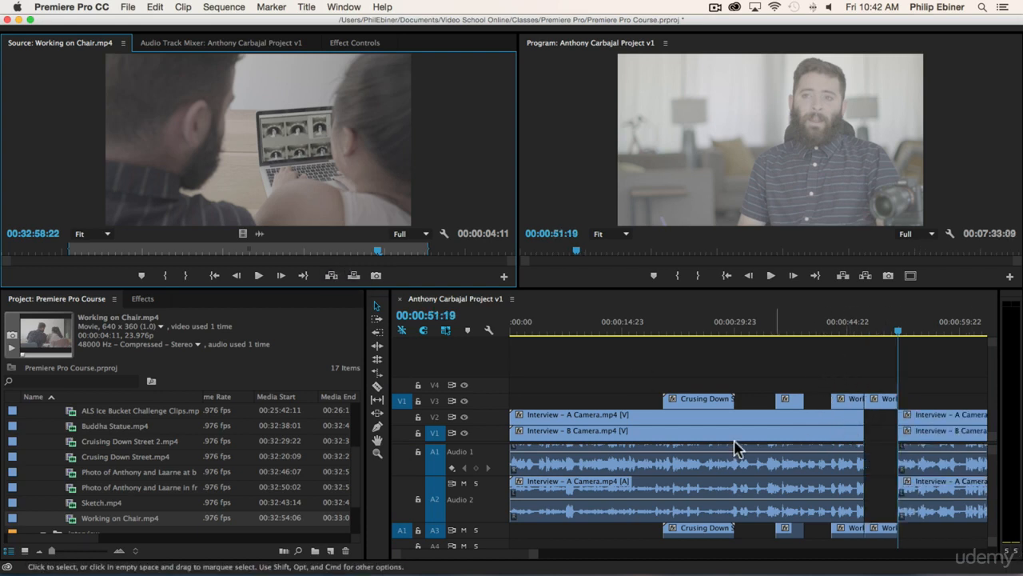
drag(831, 375, 894, 404)
key(super+z)
key(super+z)
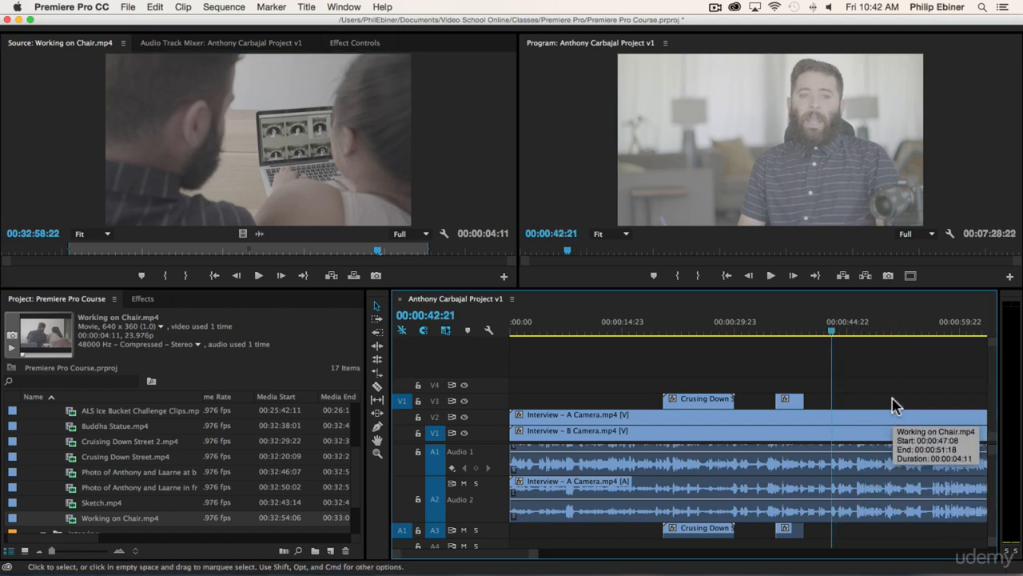
Step: Collapse audio tracks A1 and A2 to minimum height so the lower audio tracks have room
scroll(915, 398, down, 3)
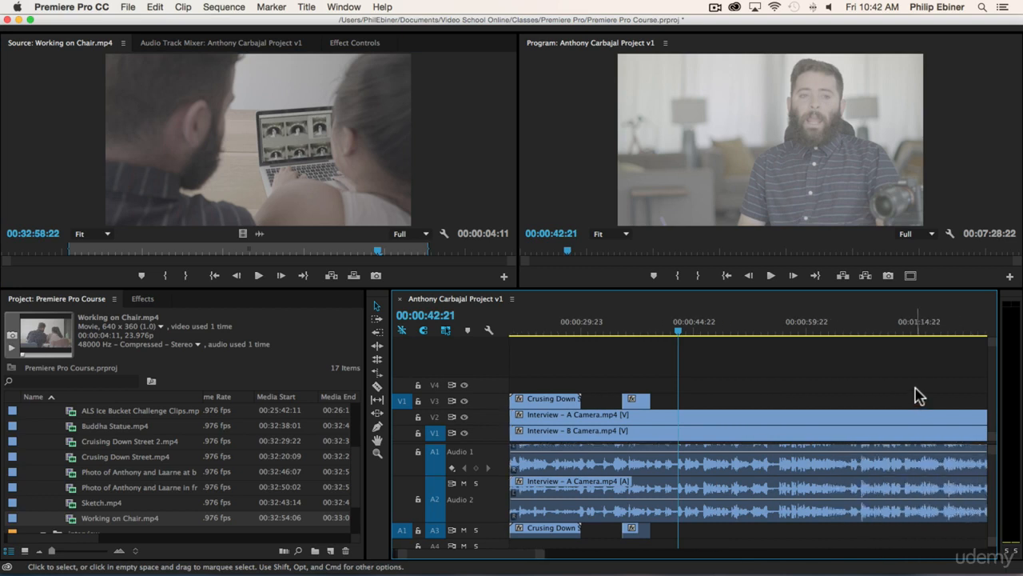
scroll(88, 435, up, 3)
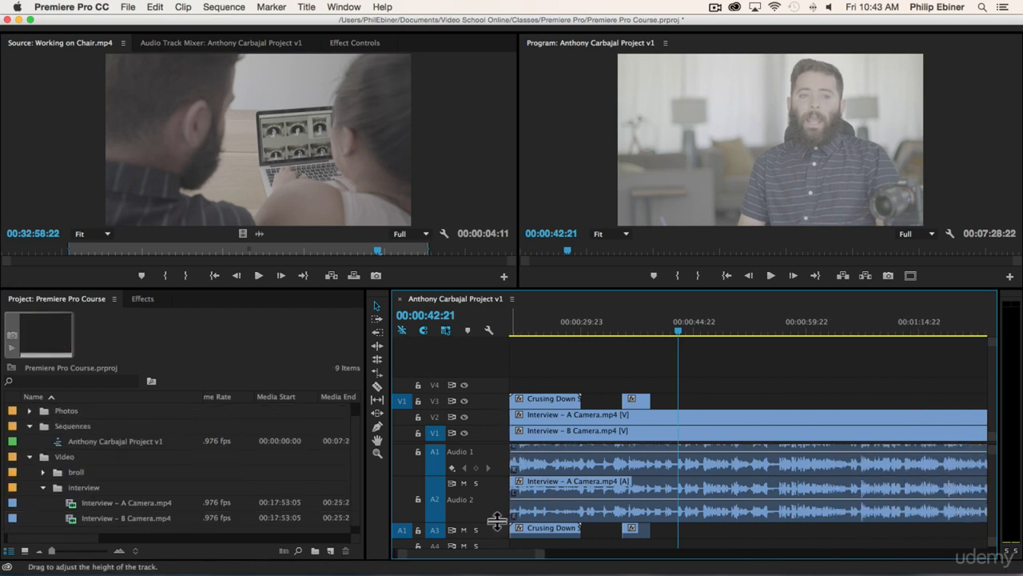
drag(492, 521, 493, 402)
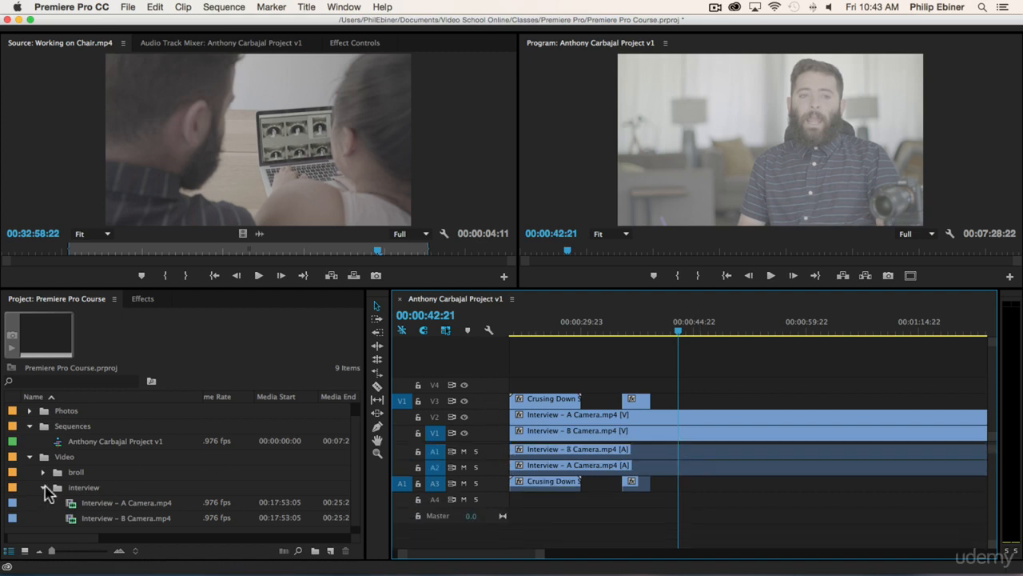
Step: Expand the Music bin and place Goodbye Summer.wav on A4 about 14 seconds into the sequence
click(44, 488)
click(30, 410)
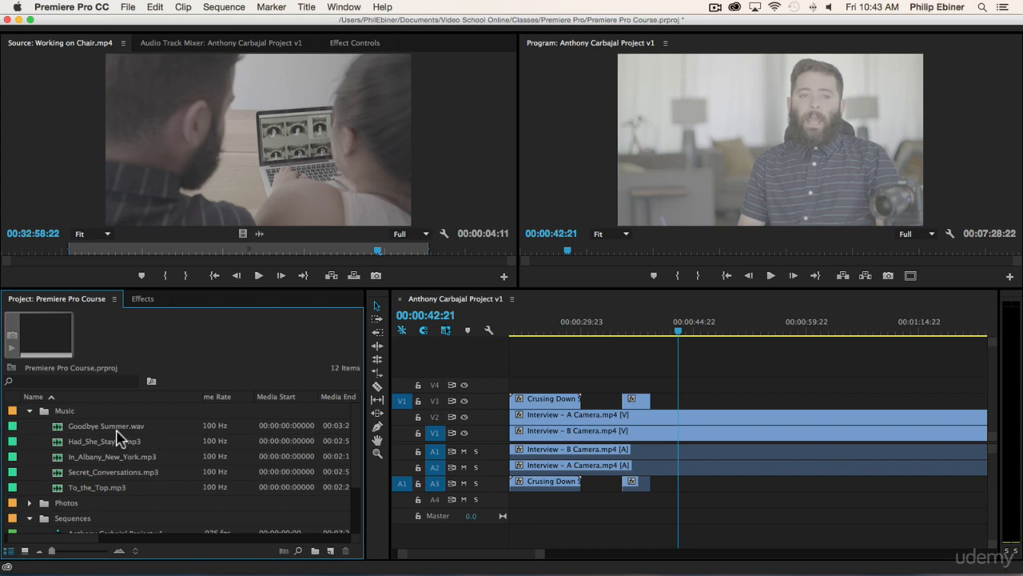
drag(116, 432, 561, 502)
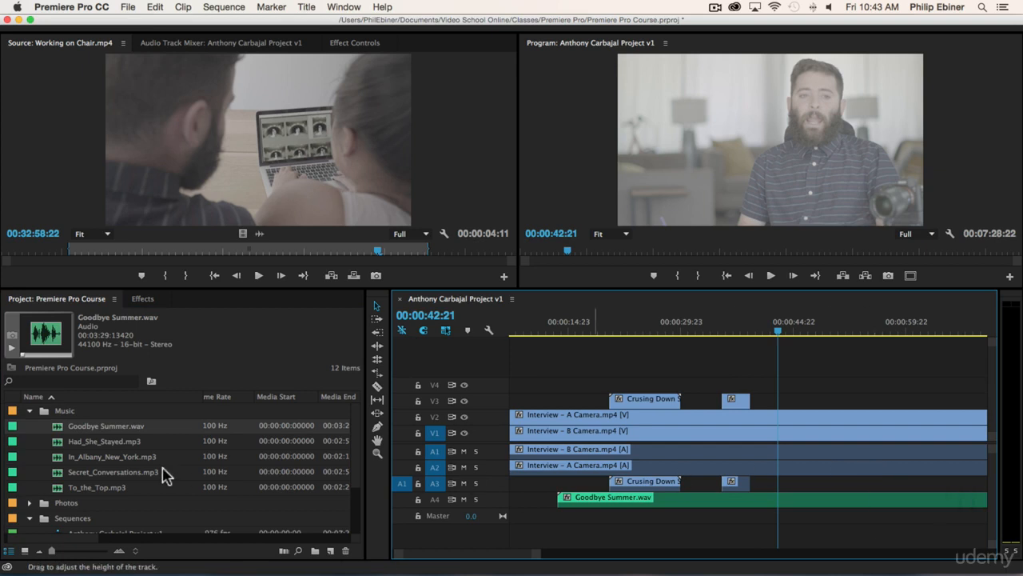
Step: Load Goodbye Summer.wav as the source and mark its In point at 00;02;16;24 and Out point at 00;03;00;11
double_click(60, 427)
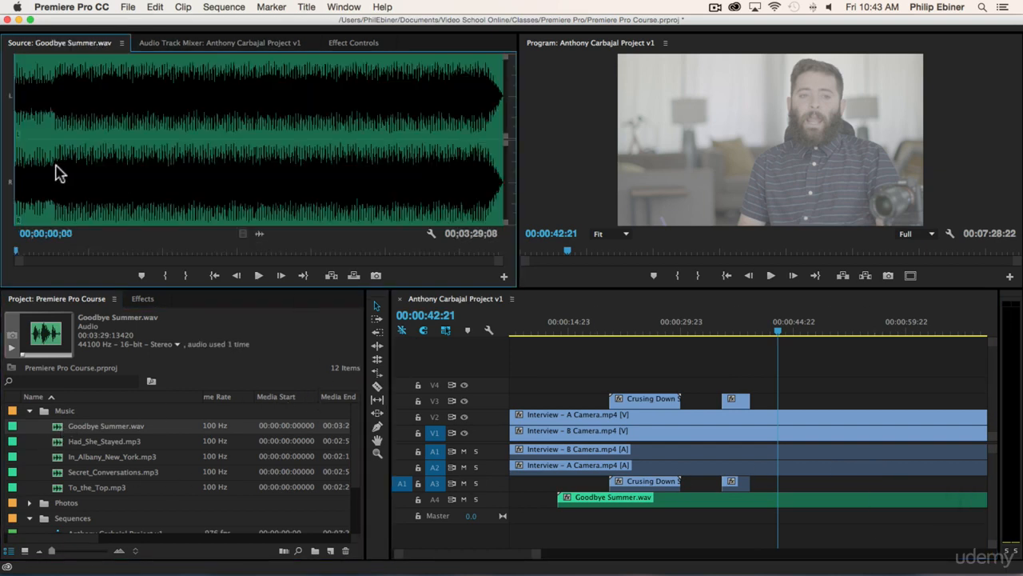
click(333, 142)
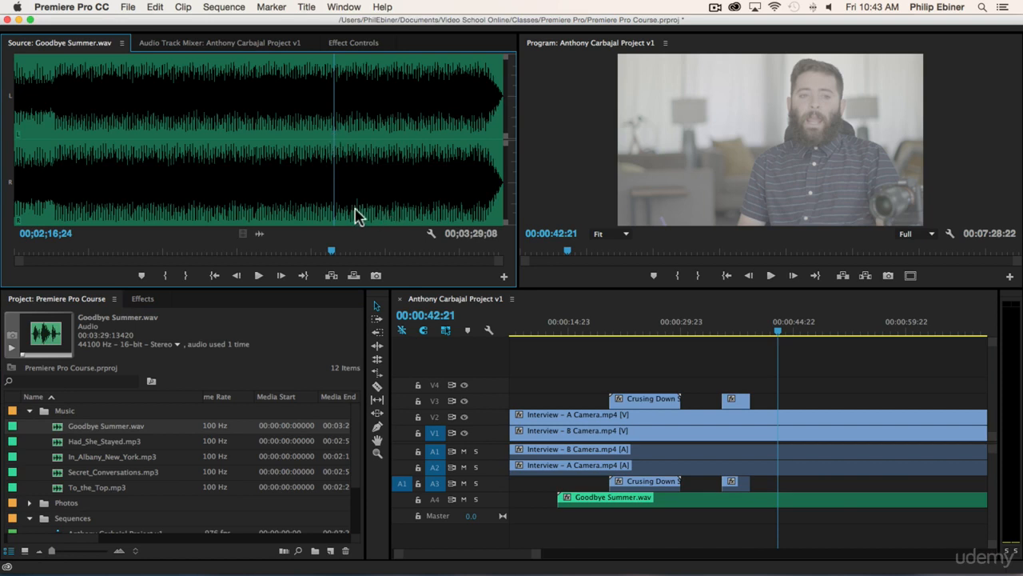
key(i)
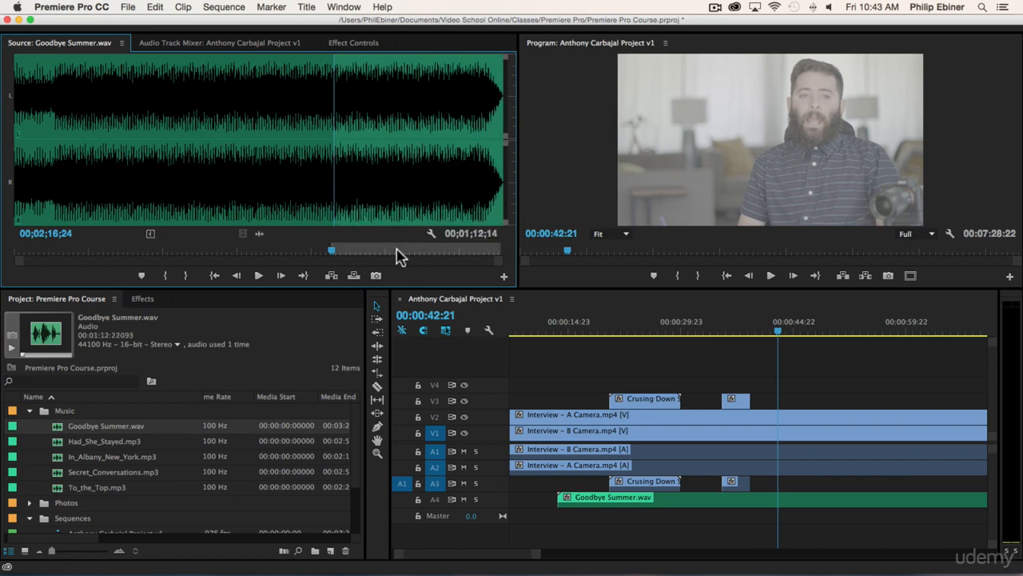
click(434, 252)
key(o)
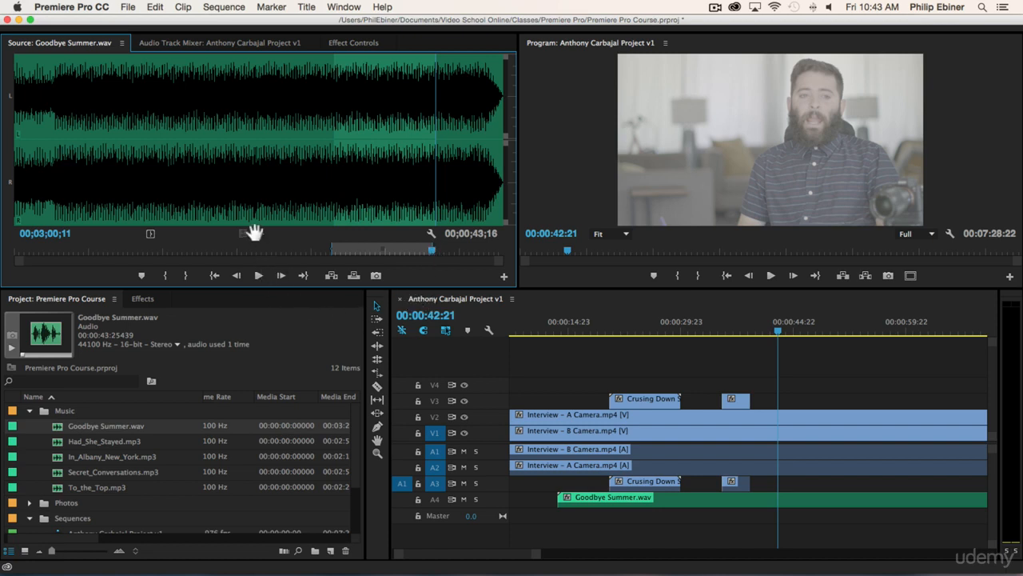
Step: Overwrite A3 at 00:00:42:21 with the marked portion of Goodbye Summer.wav
drag(343, 225, 728, 515)
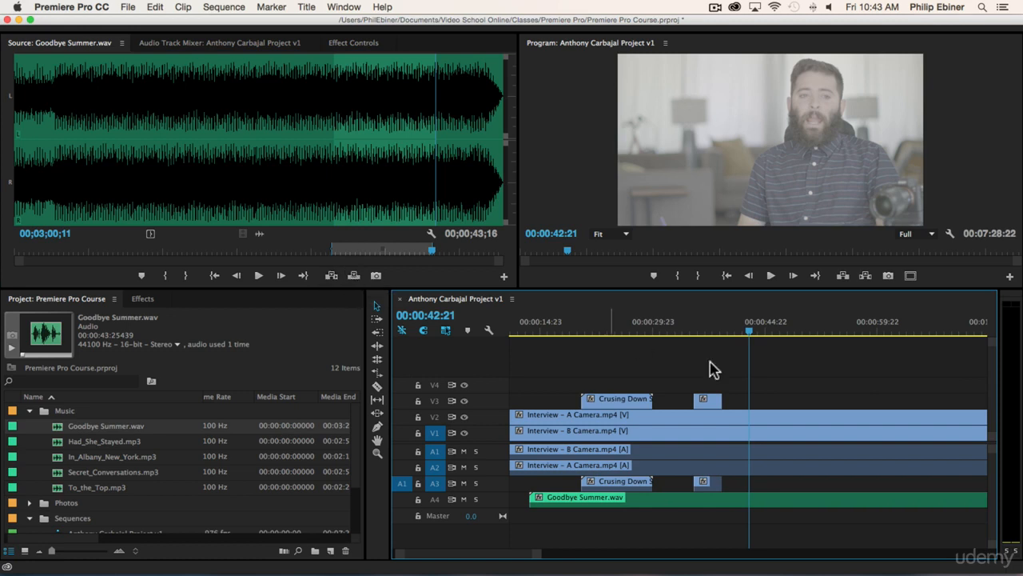
key(minus)
key(minus)
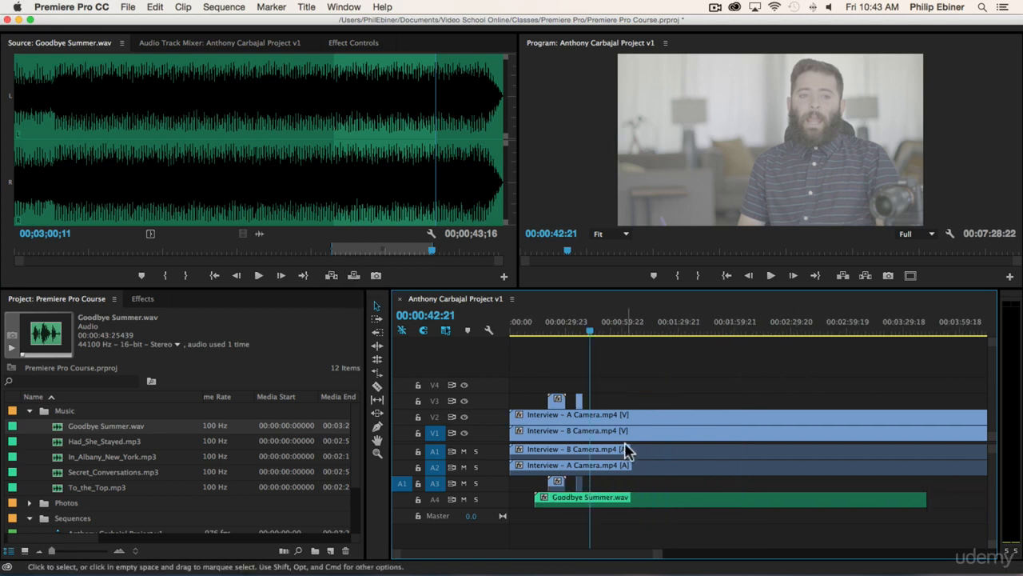
click(401, 486)
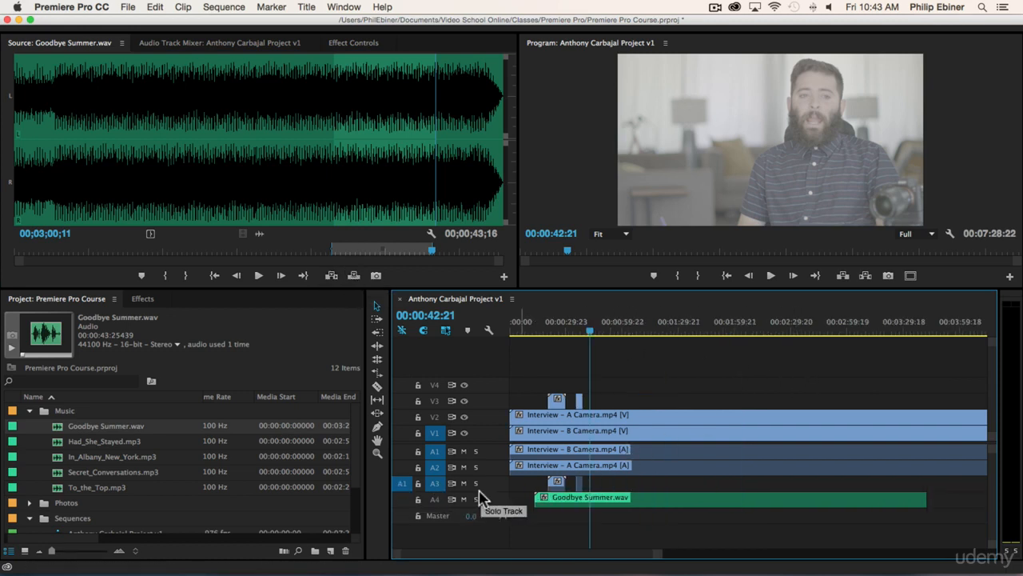
click(353, 275)
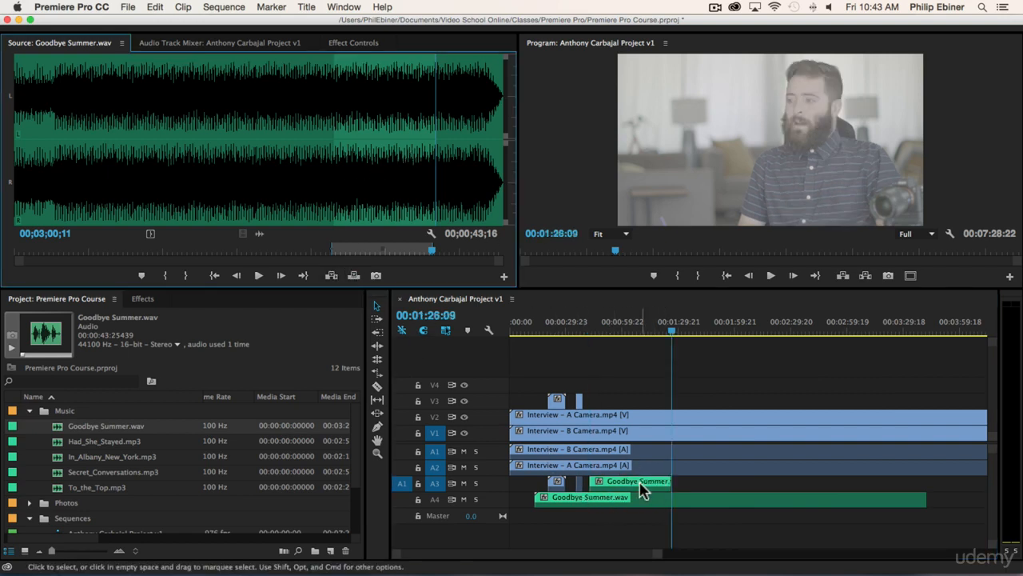
Step: Insert the marked Goodbye Summer.wav portion again on A3 at 00:01:26:09 and undo both music edits
click(332, 275)
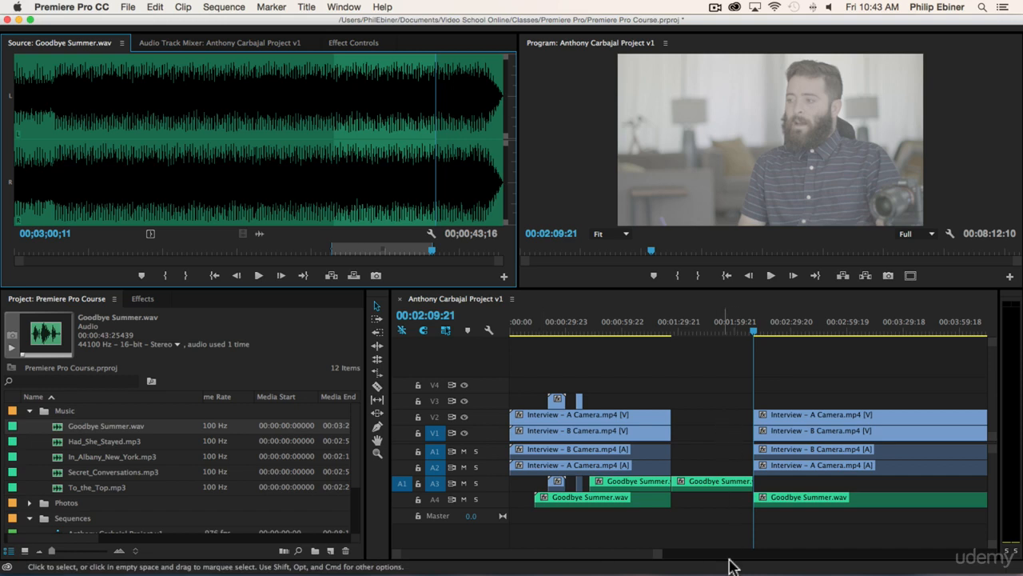
key(super+z)
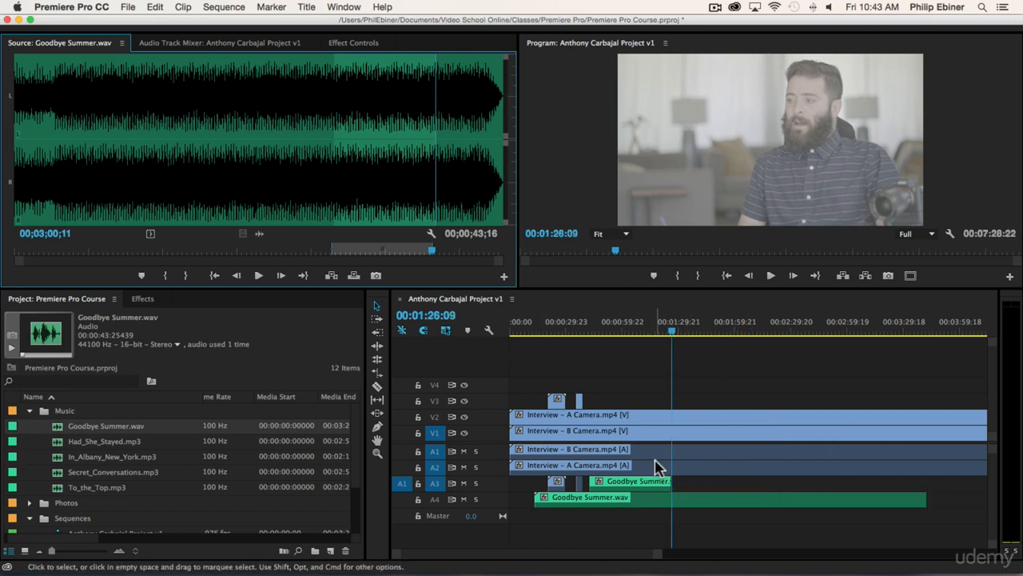
key(super+z)
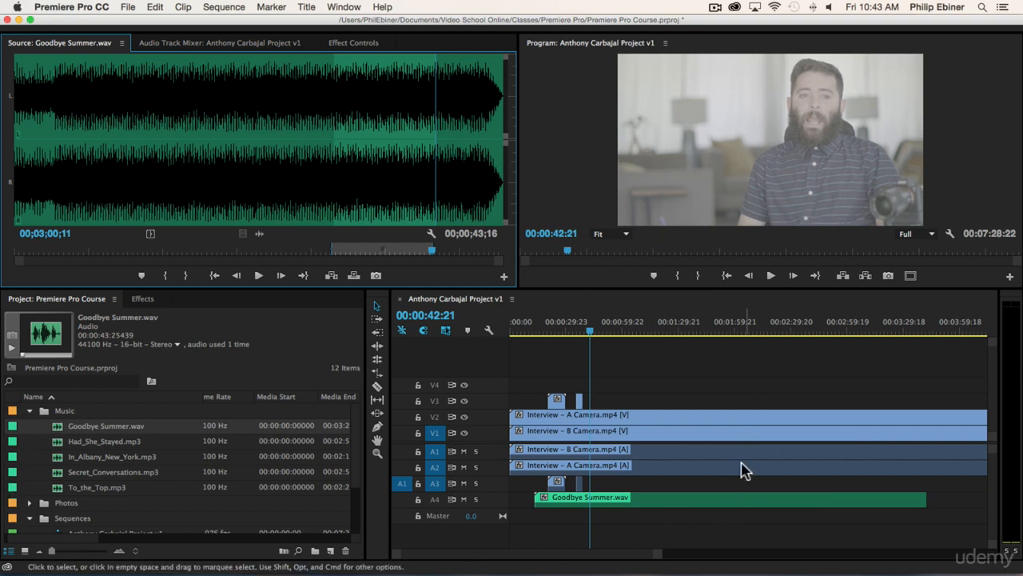
click(555, 398)
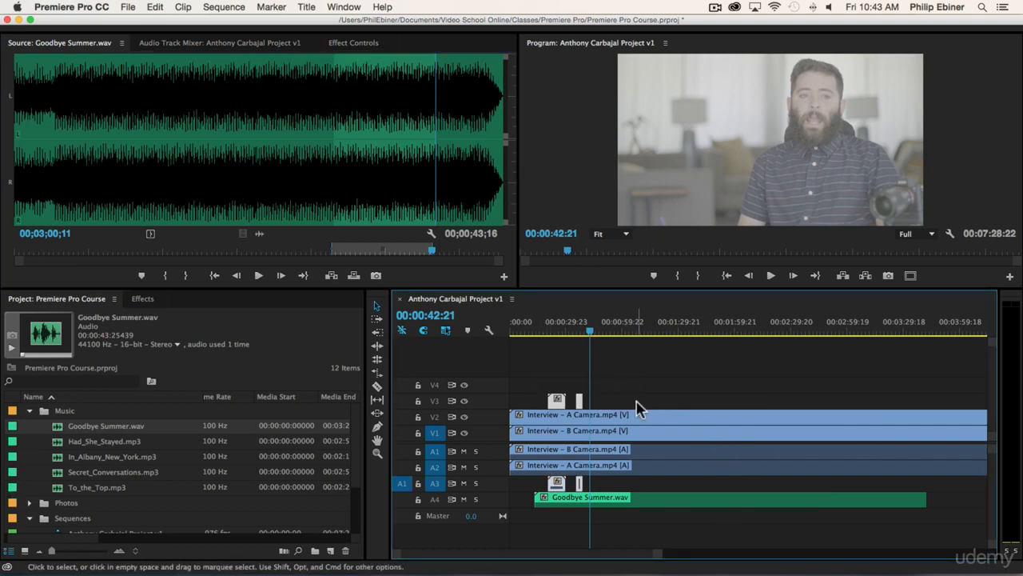
click(610, 383)
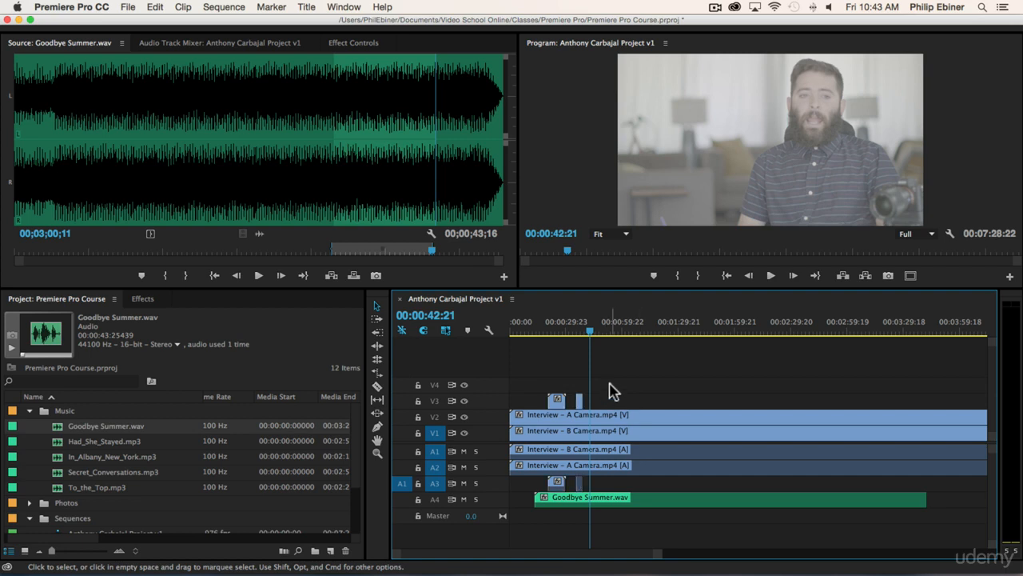